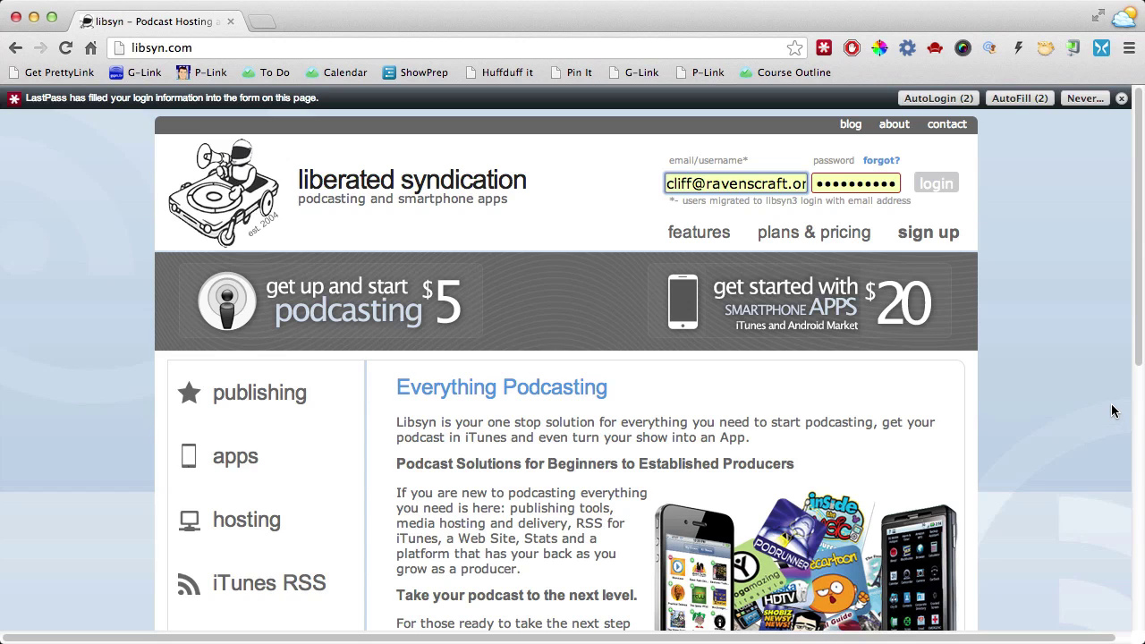
Open the Libsyn plans and pricing page and dismiss the LastPass login notification.
left_click(817, 242)
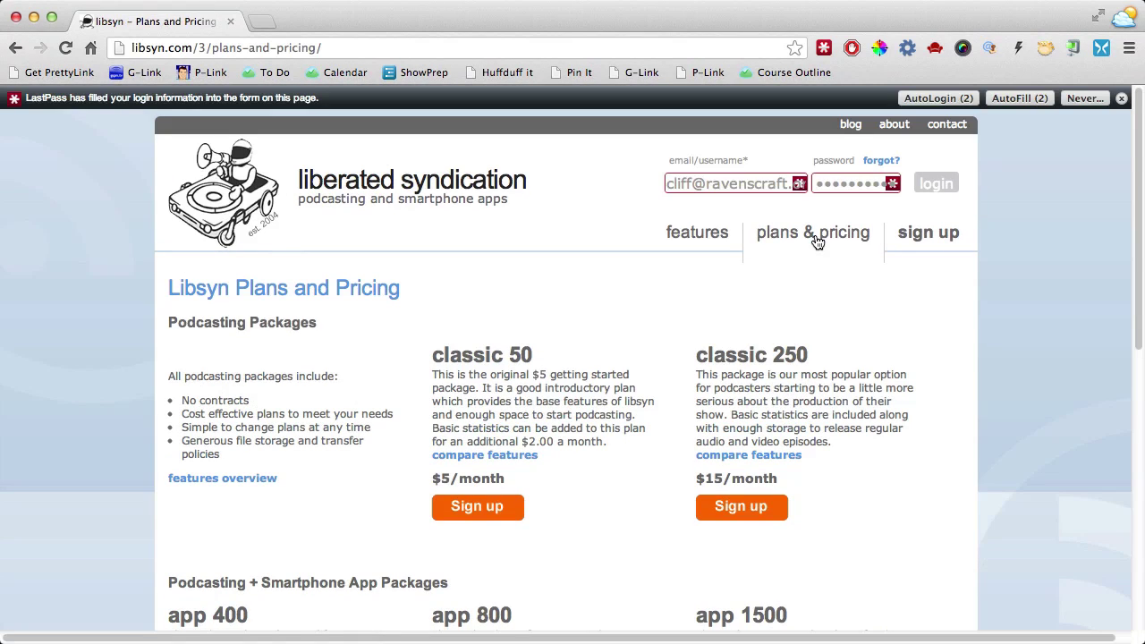
scroll(991, 446, "down", 5)
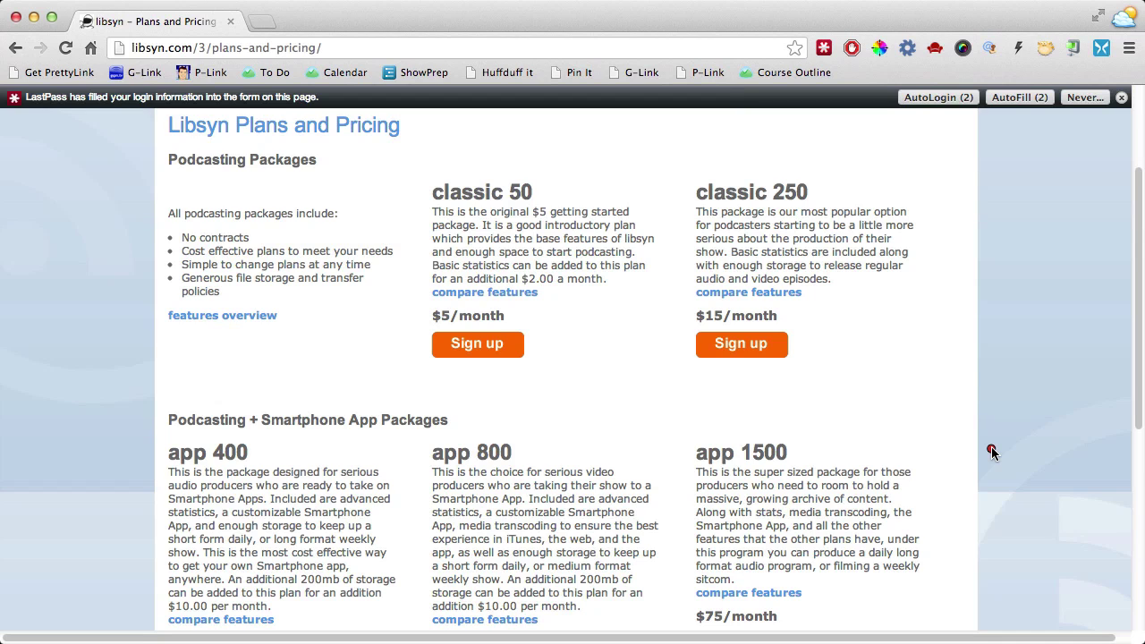
mouse_move(948, 215)
left_mouse_down()
mouse_move(845, 155)
mouse_move(648, 309)
mouse_move(917, 166)
mouse_move(903, 143)
left_mouse_up()
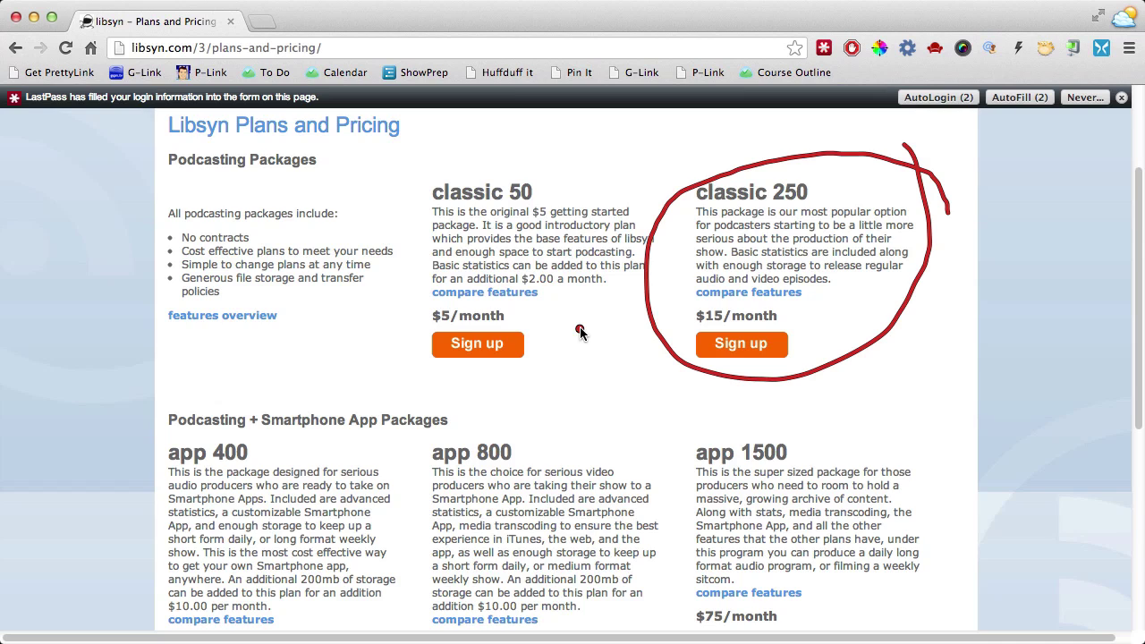
key("Escape")
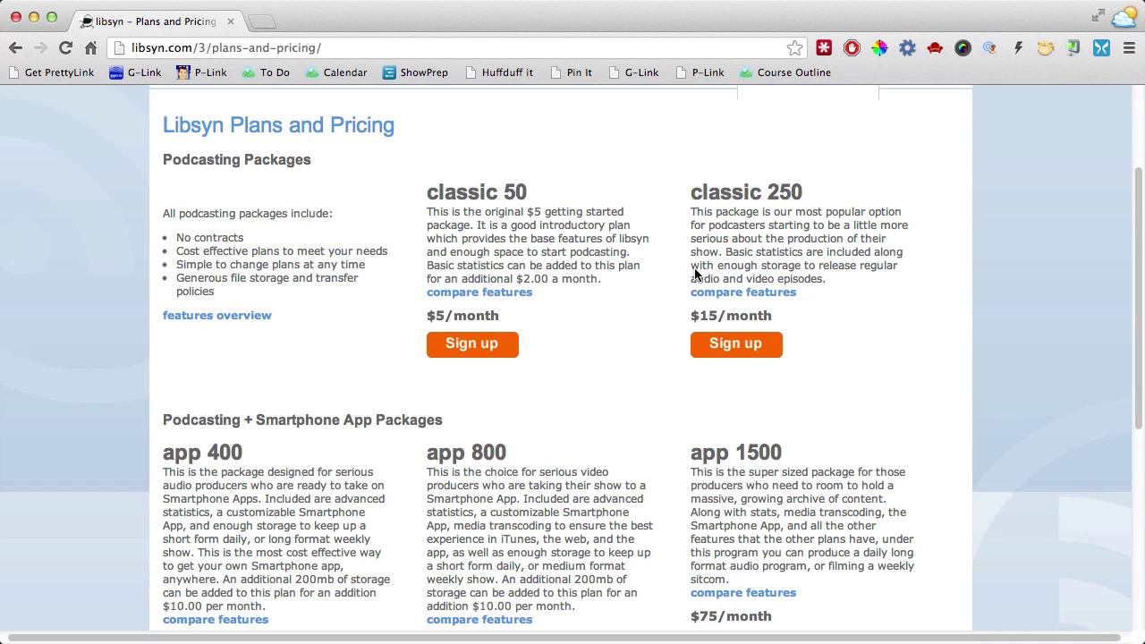
left_click(1120, 97)
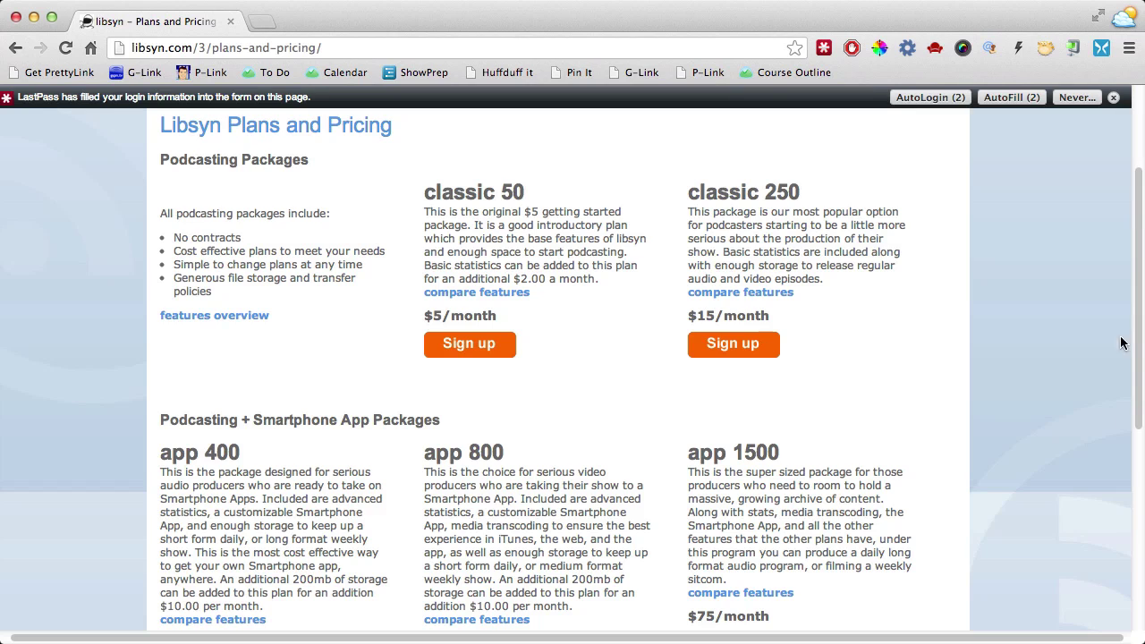
left_click(1114, 99)
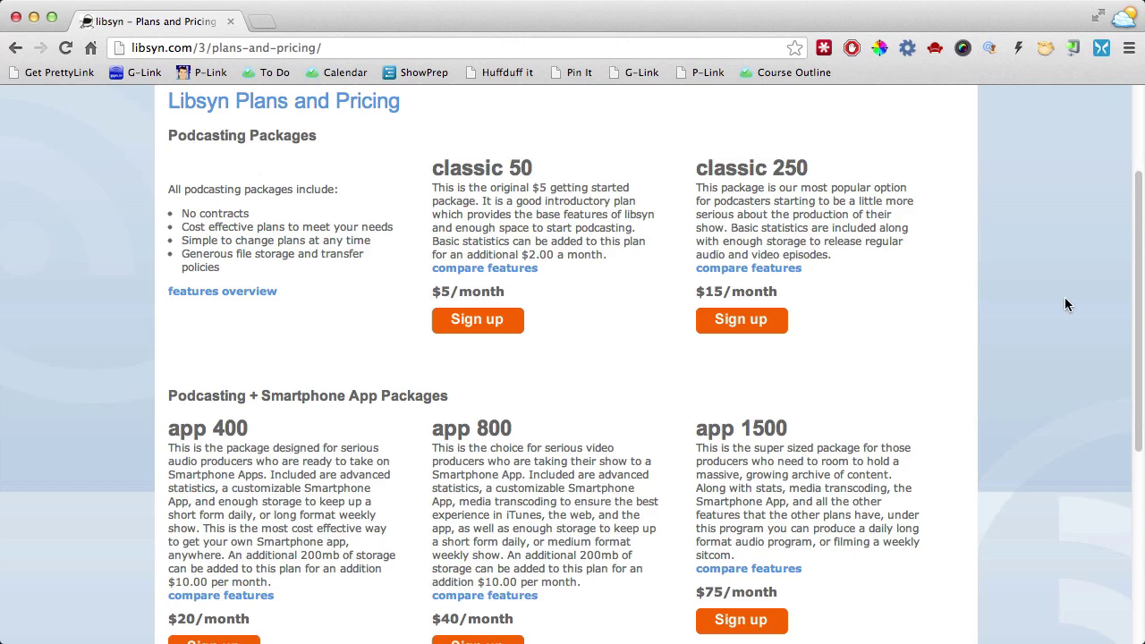
View the features comparison for the classic 250 plan, examine the statistics rows and the $20 plan, and close it.
scroll(1065, 305, "down", 1)
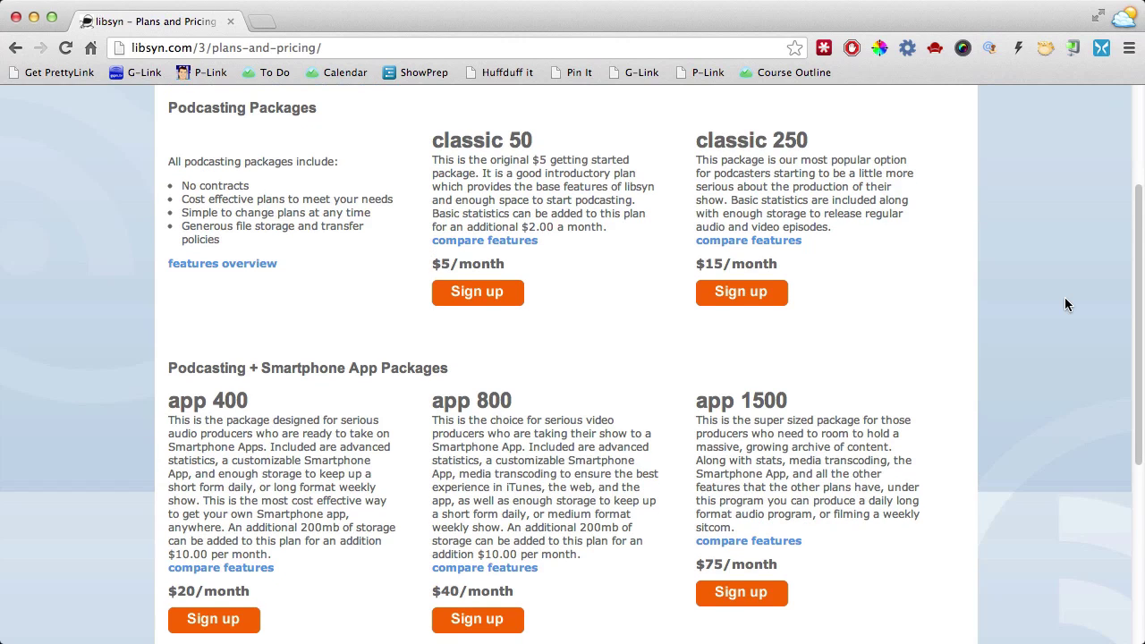
left_click(757, 238)
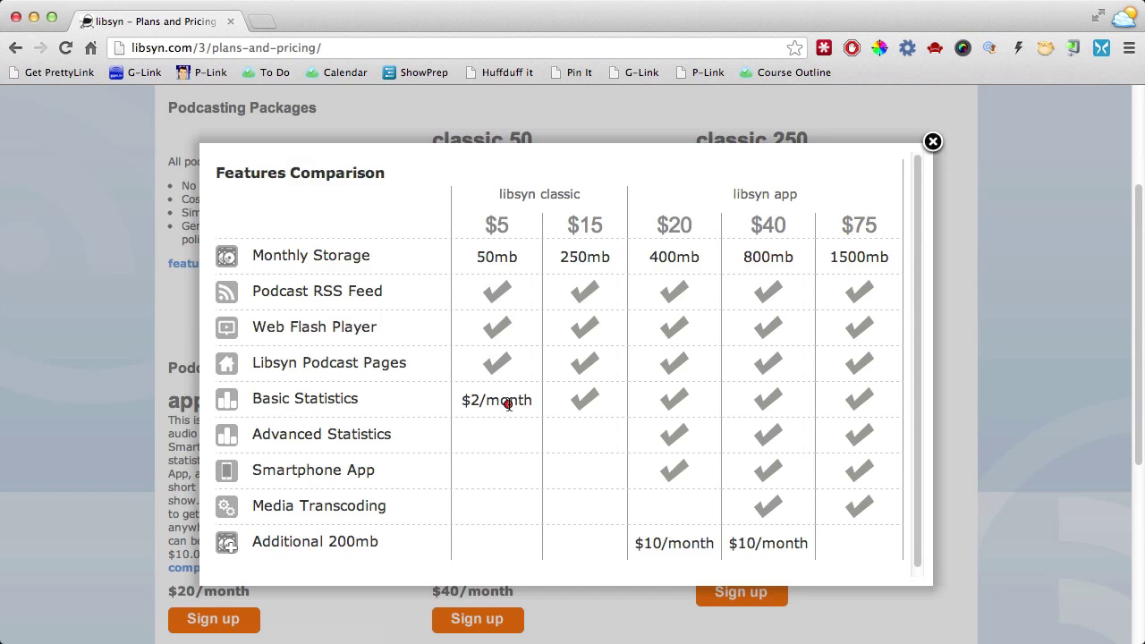
mouse_move(371, 404)
left_mouse_down()
mouse_move(302, 386)
mouse_move(324, 419)
mouse_move(343, 390)
left_mouse_up()
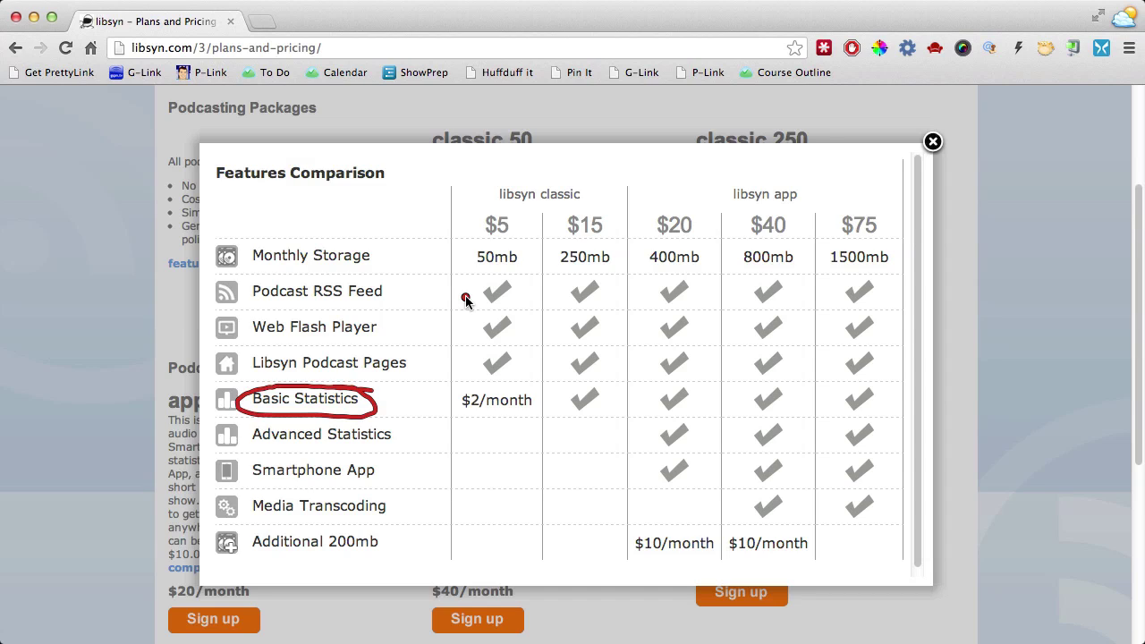
key("Escape")
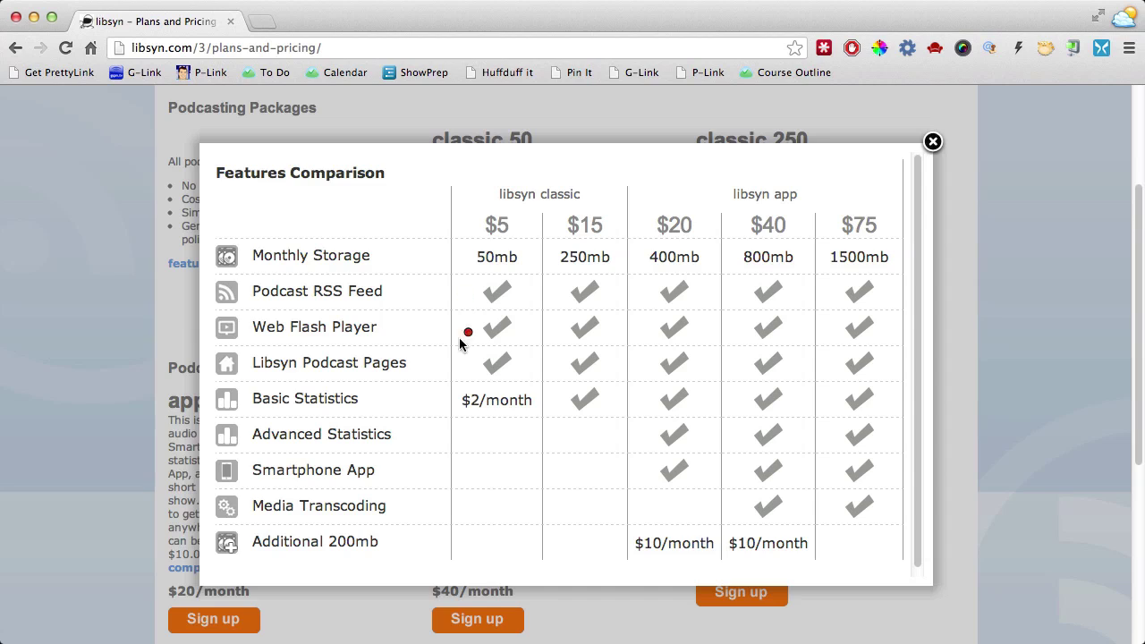
mouse_move(414, 400)
left_mouse_down()
mouse_move(259, 409)
mouse_move(268, 456)
mouse_move(414, 433)
mouse_move(255, 425)
left_mouse_up()
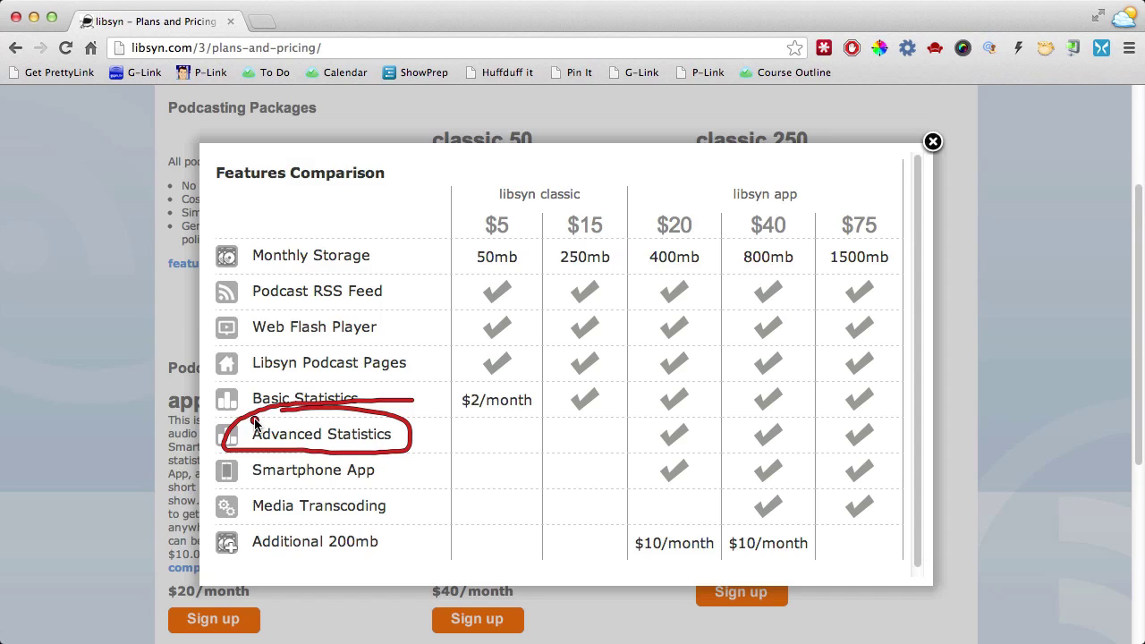
key("Escape")
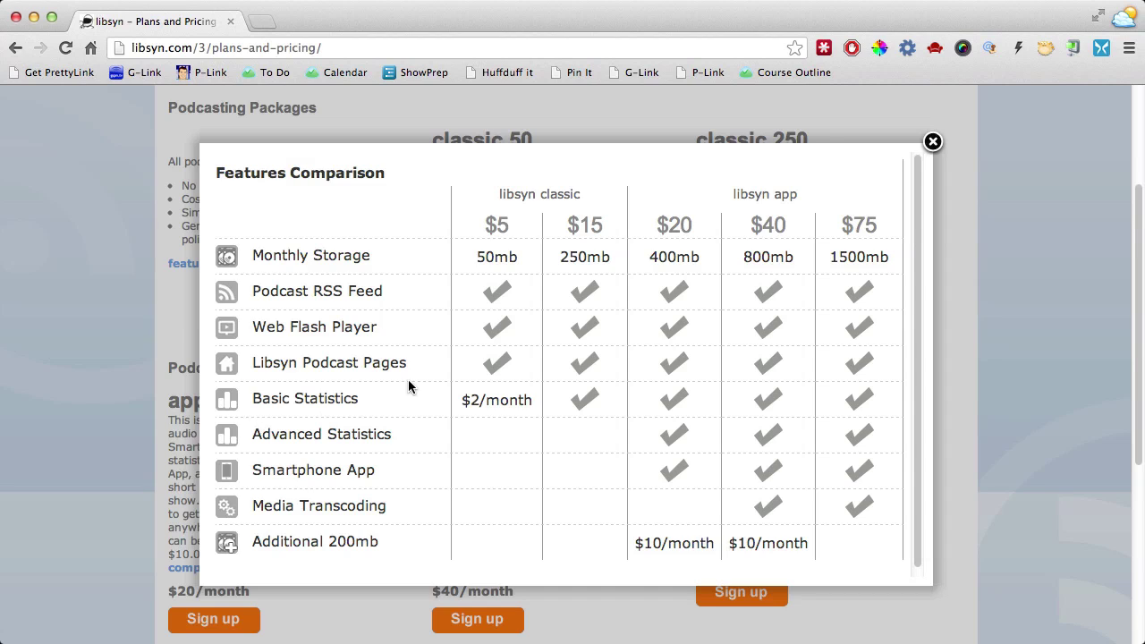
left_click(455, 371)
mouse_move(711, 253)
left_mouse_down()
mouse_move(713, 238)
mouse_move(646, 217)
mouse_move(684, 276)
mouse_move(706, 219)
mouse_move(685, 208)
left_mouse_up()
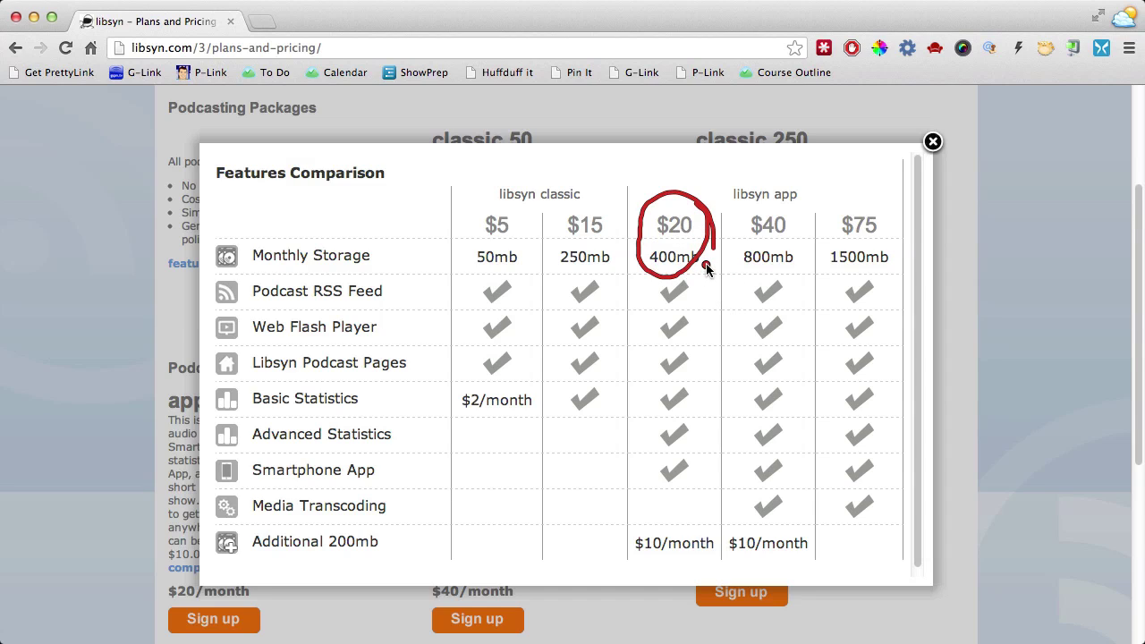
key("Escape")
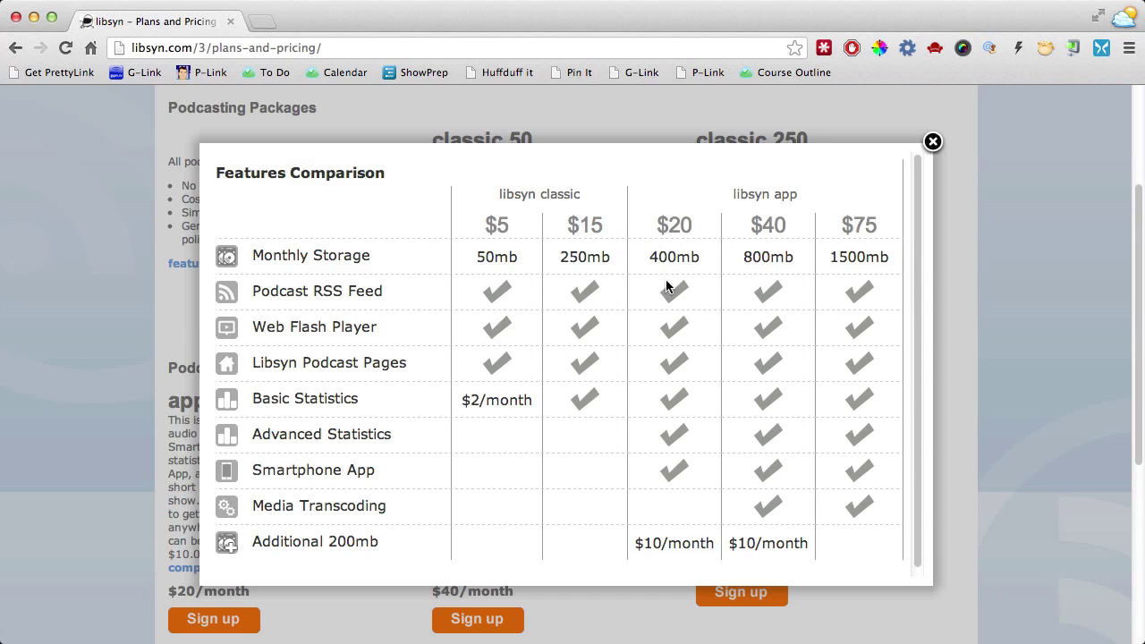
left_click(934, 143)
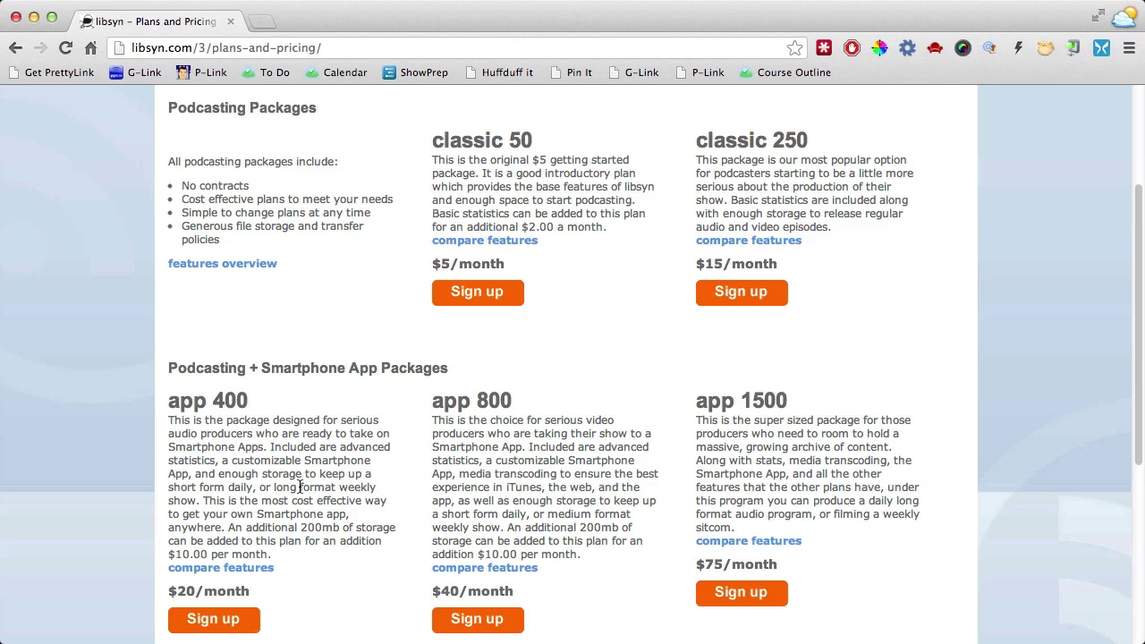
Review the classic packages and the Podcasting + Smartphone App packages on the pricing page.
left_click(322, 448)
mouse_move(474, 352)
left_mouse_down()
mouse_move(246, 356)
mouse_move(490, 392)
mouse_move(327, 360)
left_mouse_up()
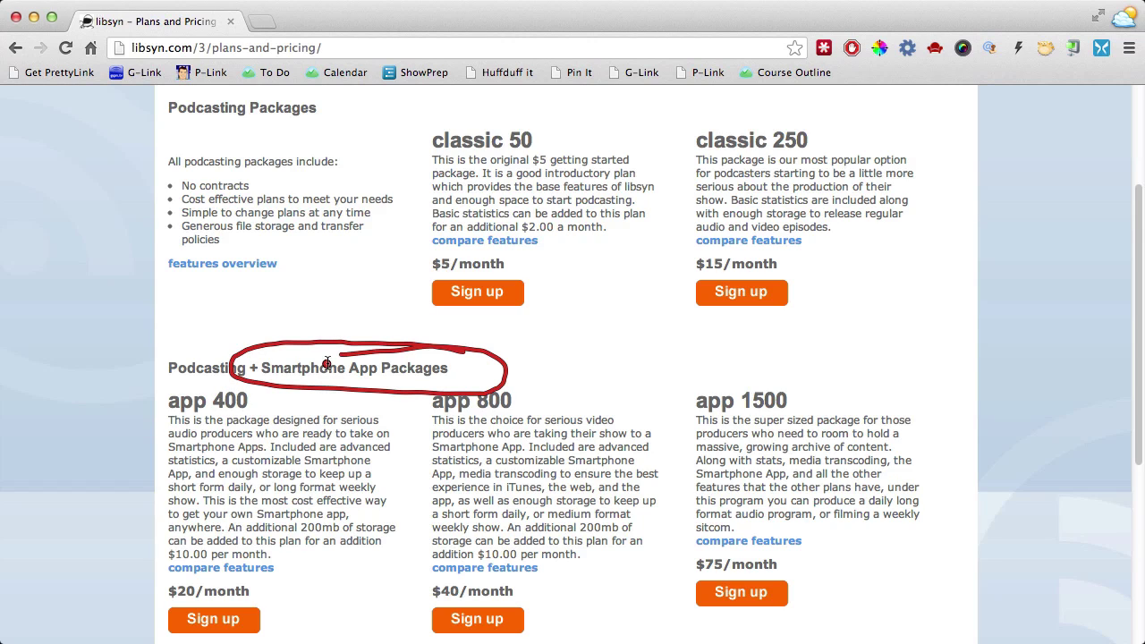
key("Escape")
scroll(327, 362, "up", 5)
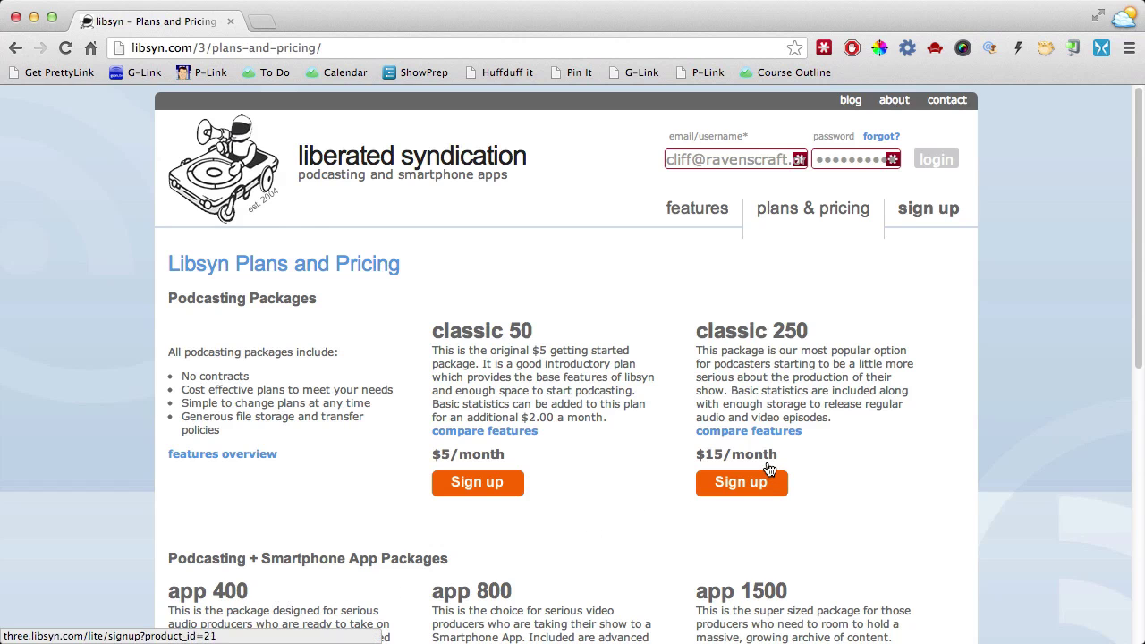
scroll(768, 468, "down", 5)
scroll(320, 412, "up", 1)
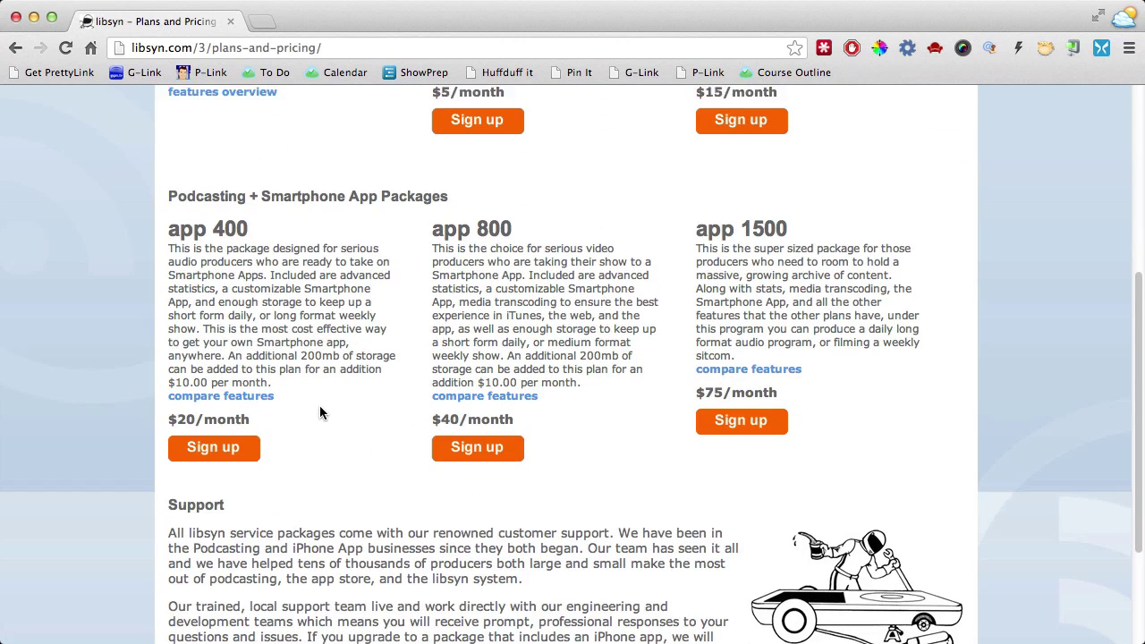
scroll(321, 413, "up", 5)
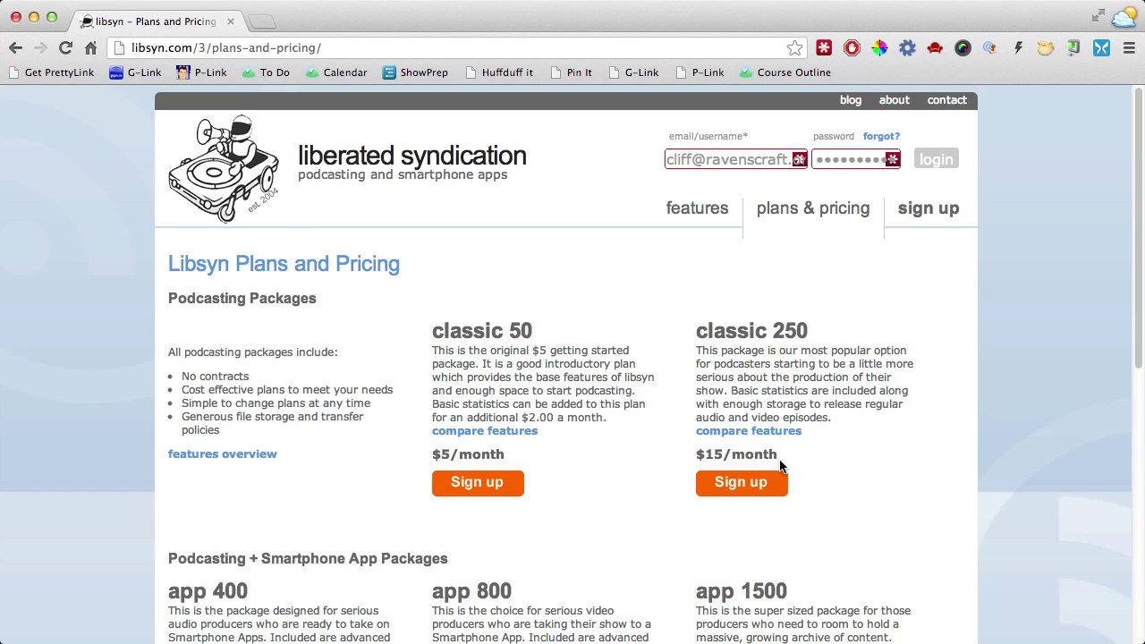
scroll(780, 466, "down", 5)
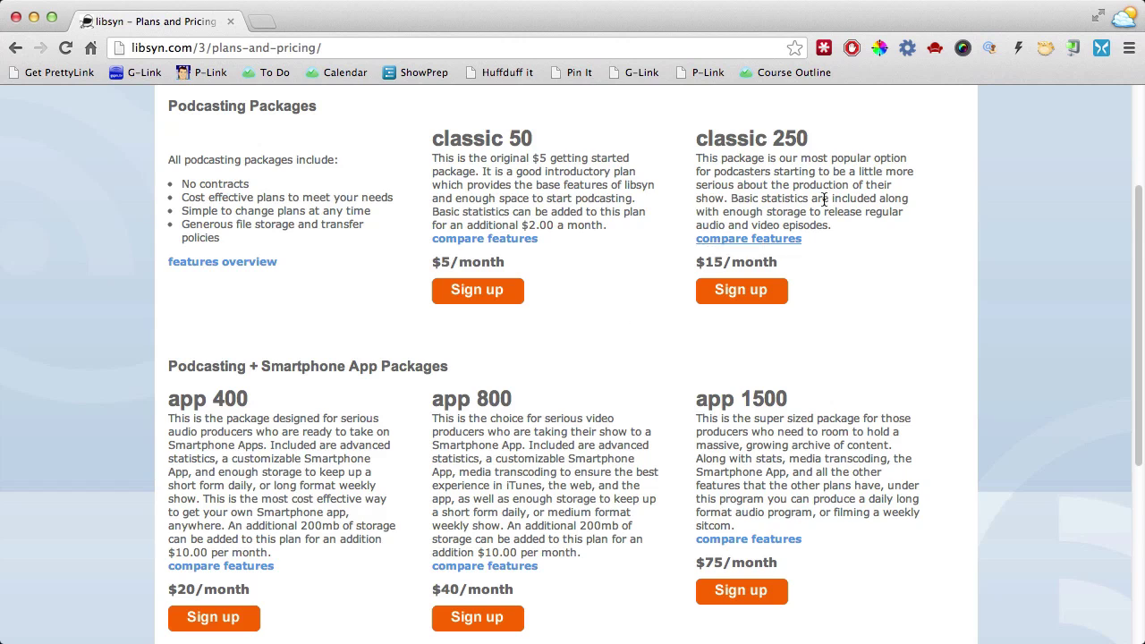
scroll(832, 244, "up", 5)
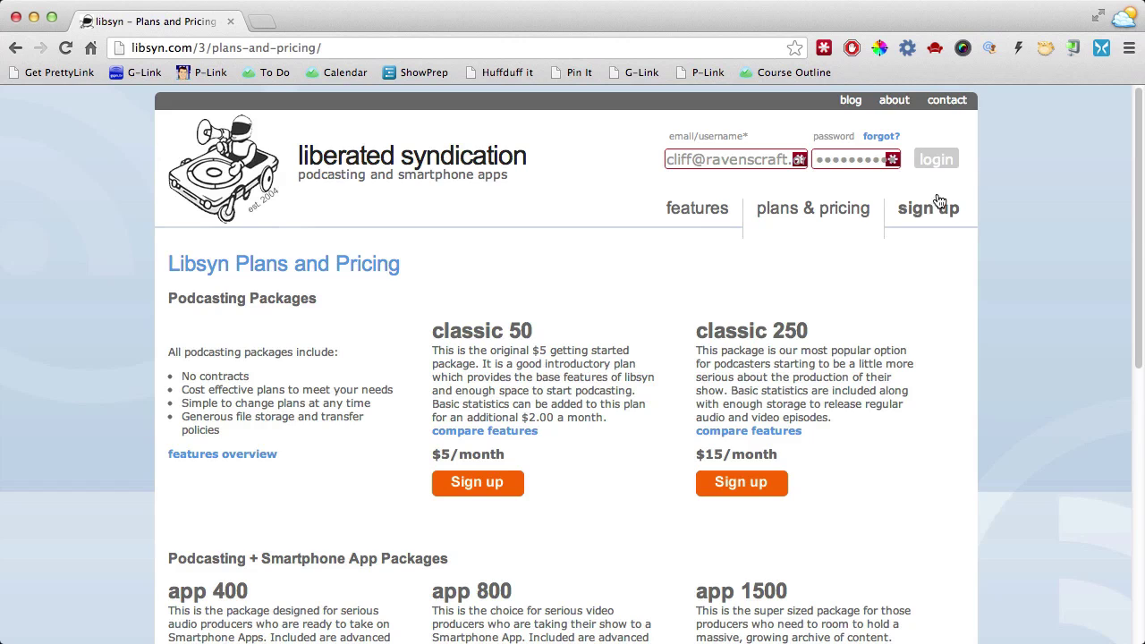
Log in to the Libsyn account and open the publishing page for the GenerallySpeaking show.
left_click(935, 161)
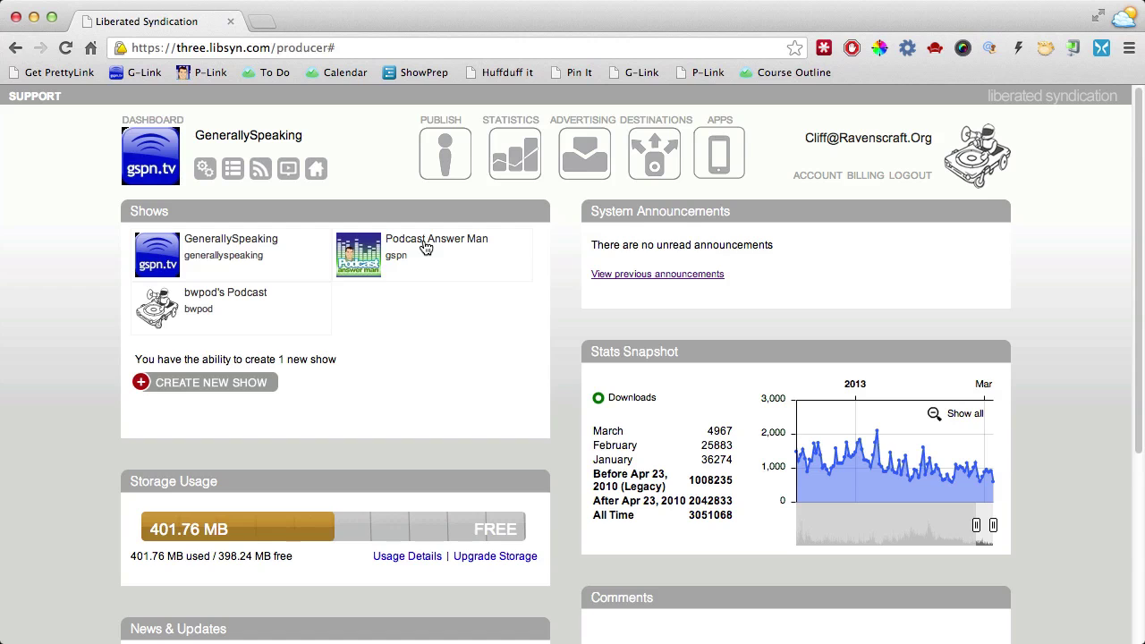
left_click(250, 249)
left_click(246, 243)
left_click(453, 141)
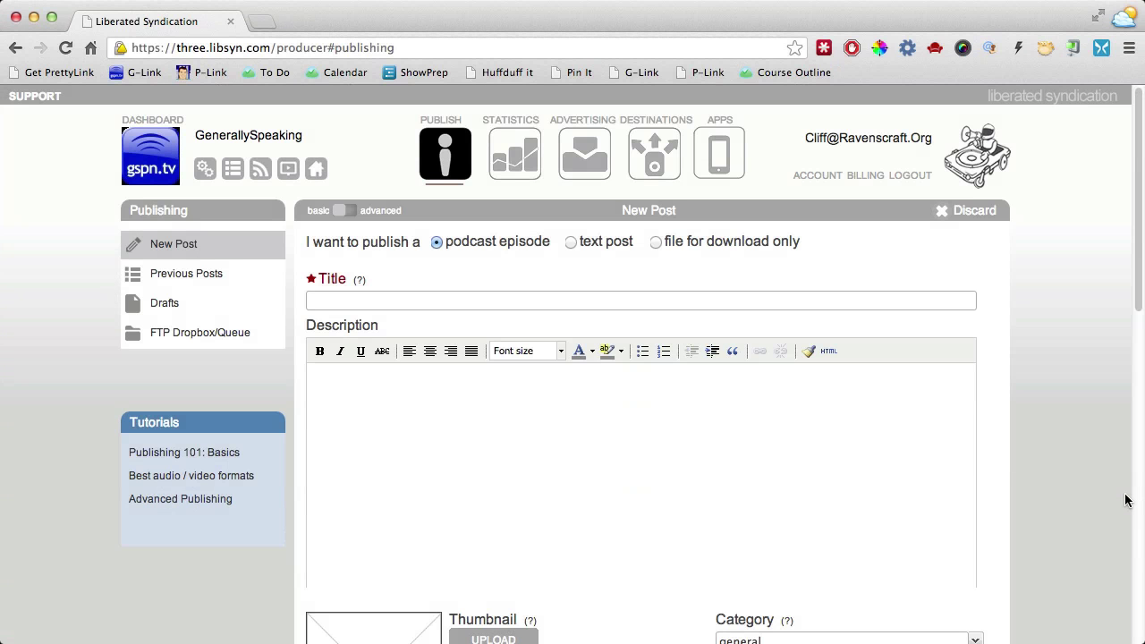
left_click(1126, 500)
left_click(216, 231)
mouse_move(247, 230)
left_mouse_down()
mouse_move(159, 220)
mouse_move(150, 265)
mouse_move(259, 244)
left_mouse_up()
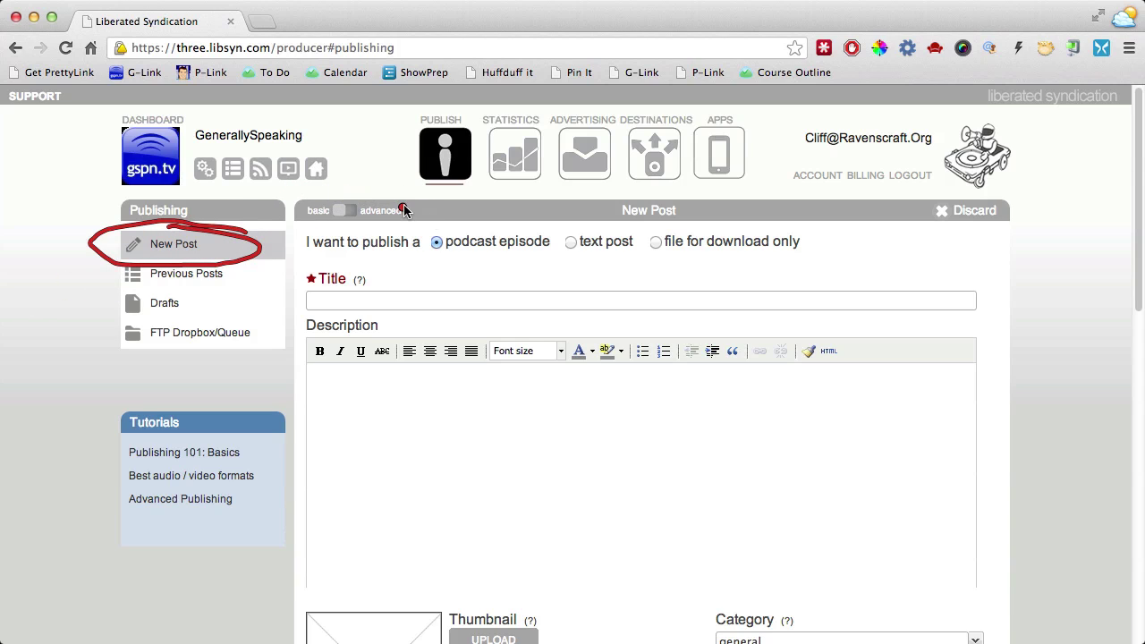
mouse_move(393, 194)
left_mouse_down()
mouse_move(288, 219)
mouse_move(367, 231)
mouse_move(442, 219)
mouse_move(352, 189)
left_mouse_up()
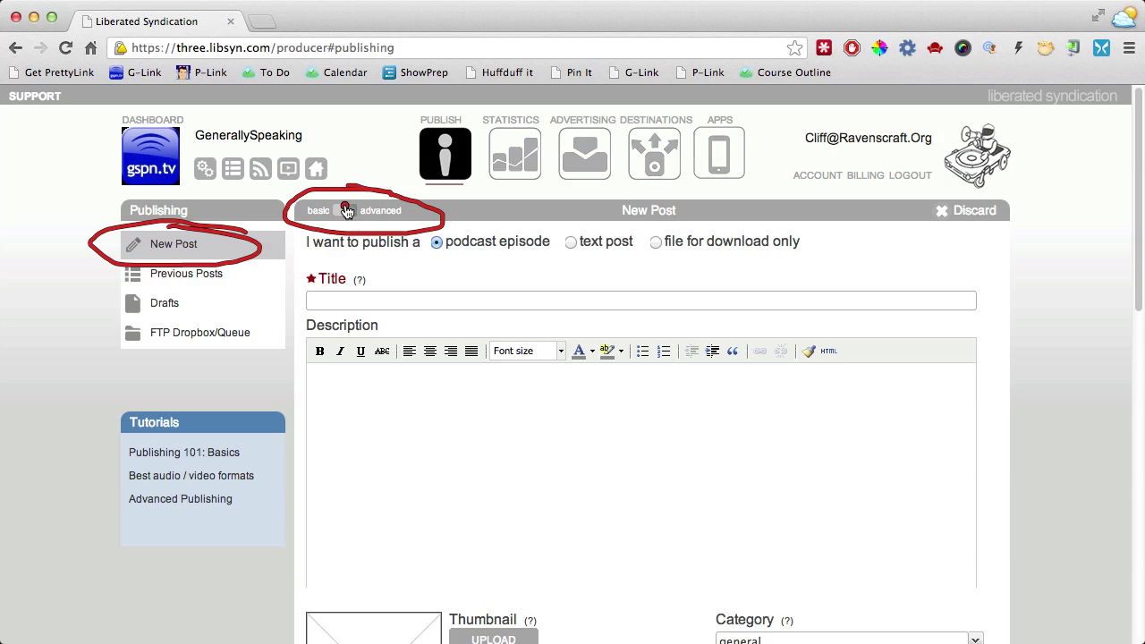
mouse_move(327, 205)
left_mouse_down()
mouse_move(288, 204)
mouse_move(327, 238)
mouse_move(337, 190)
mouse_move(318, 229)
mouse_move(345, 190)
mouse_move(322, 239)
mouse_move(292, 206)
left_mouse_up()
key("Escape")
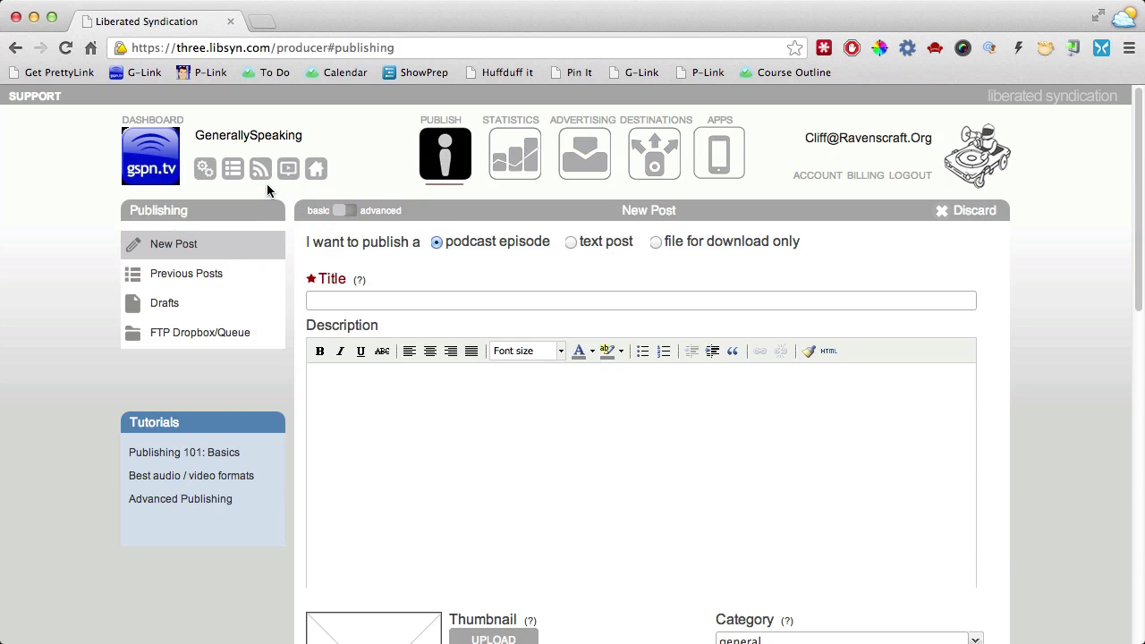
key("ctrl+grave")
mouse_move(558, 224)
left_mouse_down()
mouse_move(420, 221)
mouse_move(313, 263)
mouse_move(557, 265)
mouse_move(558, 224)
left_mouse_up()
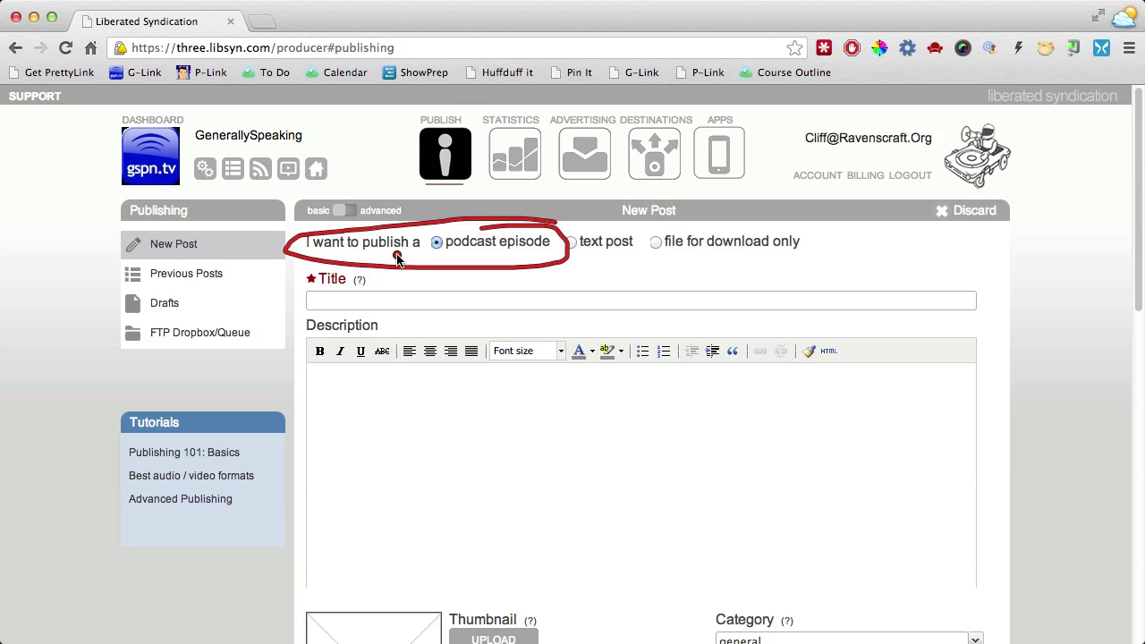
key("ctrl+grave")
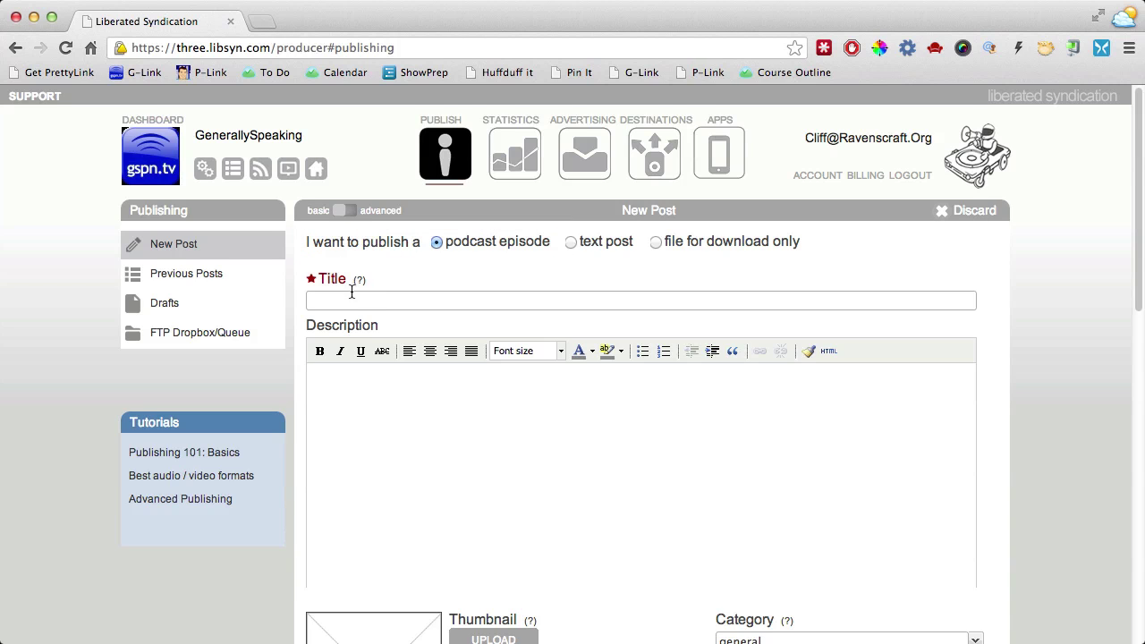
Set the new post to be published as a file for download only.
left_click(658, 243)
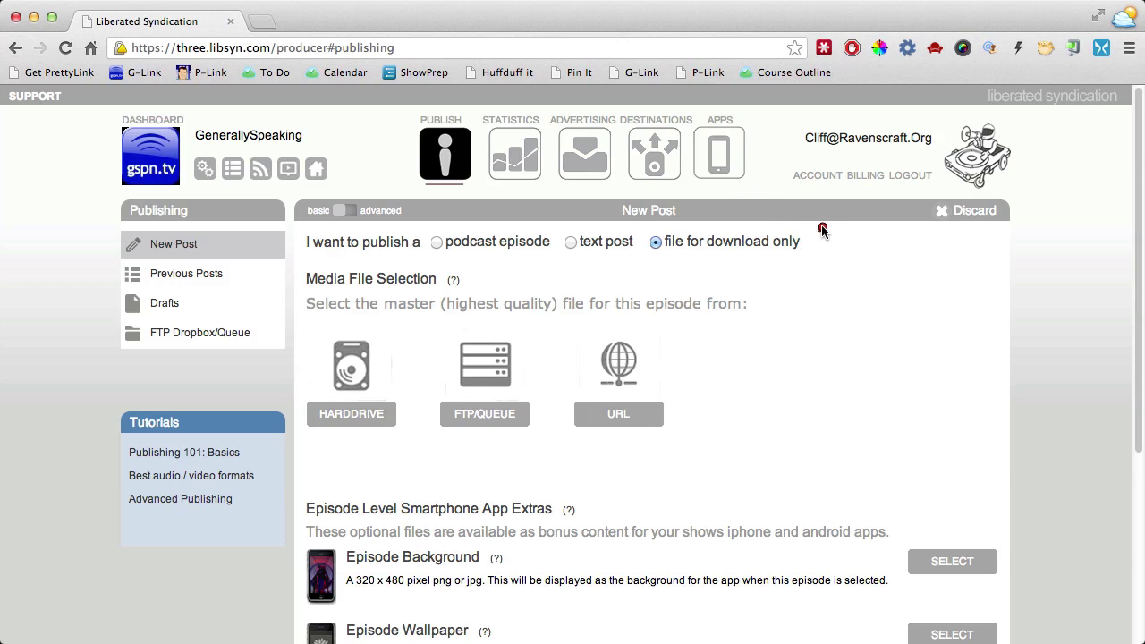
mouse_move(823, 230)
left_mouse_down()
mouse_move(617, 246)
mouse_move(838, 216)
mouse_move(626, 262)
left_mouse_up()
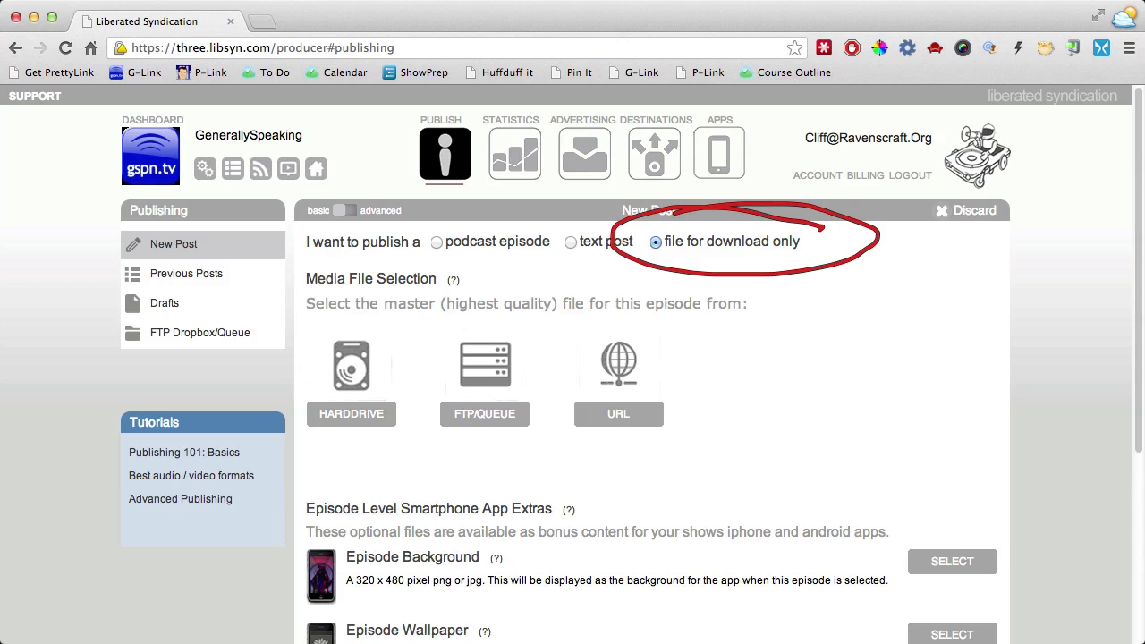
mouse_move(383, 145)
left_mouse_down()
mouse_move(400, 175)
mouse_move(473, 158)
left_mouse_up()
left_click_drag(204, 235, 228, 267)
mouse_move(306, 199)
left_mouse_down()
mouse_move(322, 200)
mouse_move(314, 224)
mouse_move(286, 231)
left_mouse_up()
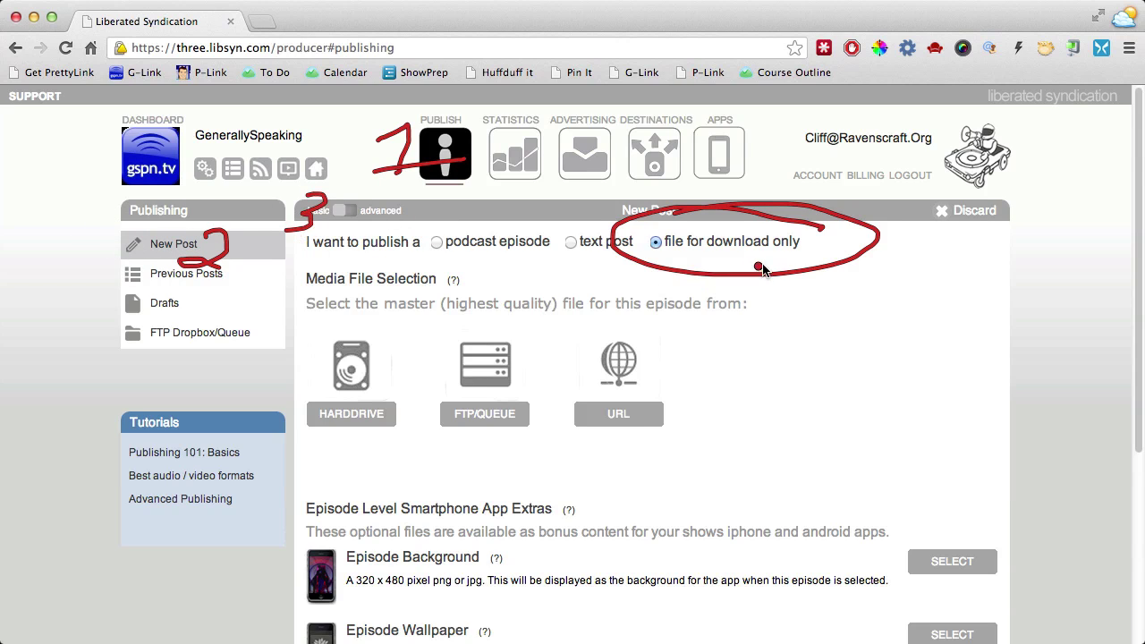
mouse_move(752, 238)
left_mouse_down()
mouse_move(773, 259)
mouse_move(752, 290)
left_mouse_up()
mouse_move(354, 361)
left_mouse_down()
mouse_move(347, 386)
mouse_move(371, 388)
mouse_move(332, 405)
mouse_move(398, 356)
left_mouse_up()
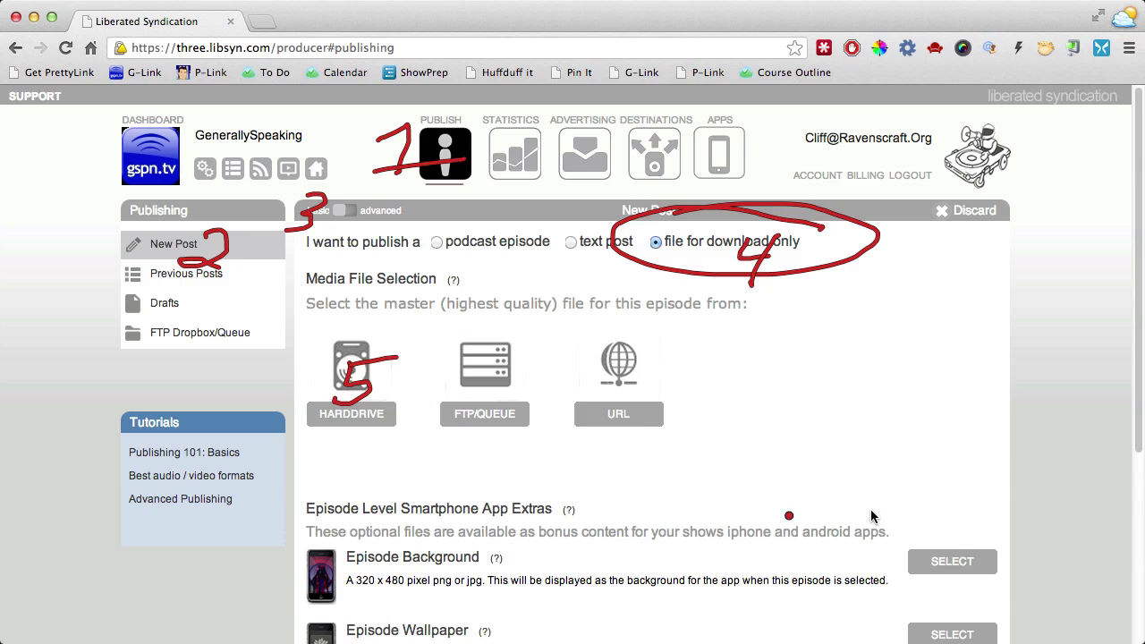
mouse_move(834, 442)
left_mouse_down()
mouse_move(814, 458)
mouse_move(832, 484)
mouse_move(813, 467)
mouse_move(922, 465)
mouse_move(699, 607)
left_mouse_up()
mouse_move(716, 566)
left_mouse_down()
mouse_move(711, 582)
mouse_move(783, 591)
left_mouse_up()
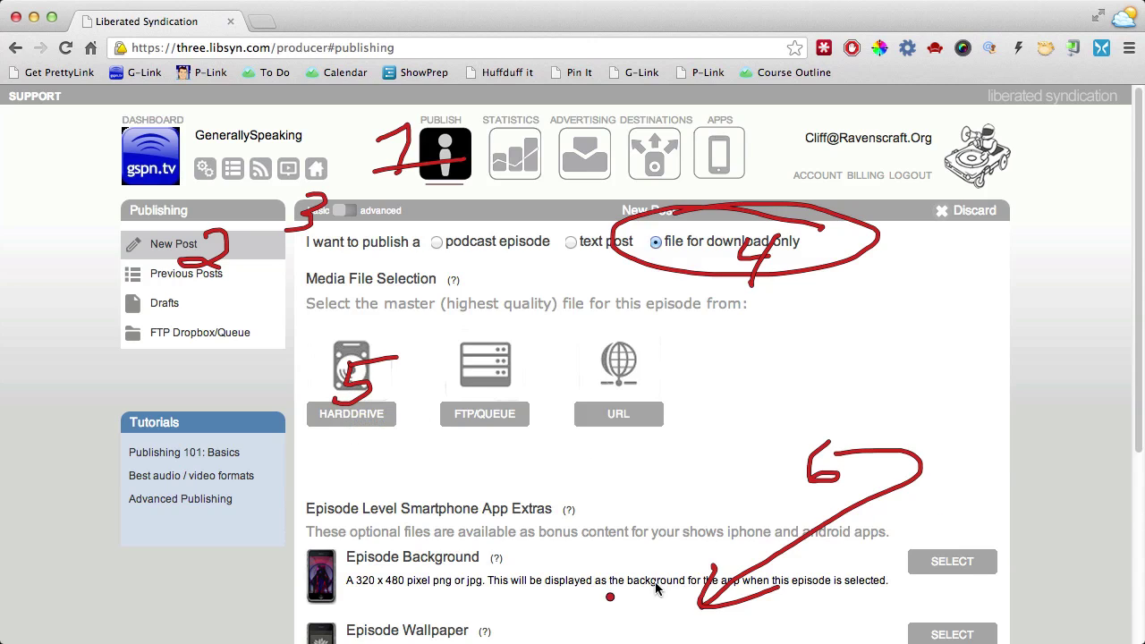
key("Escape")
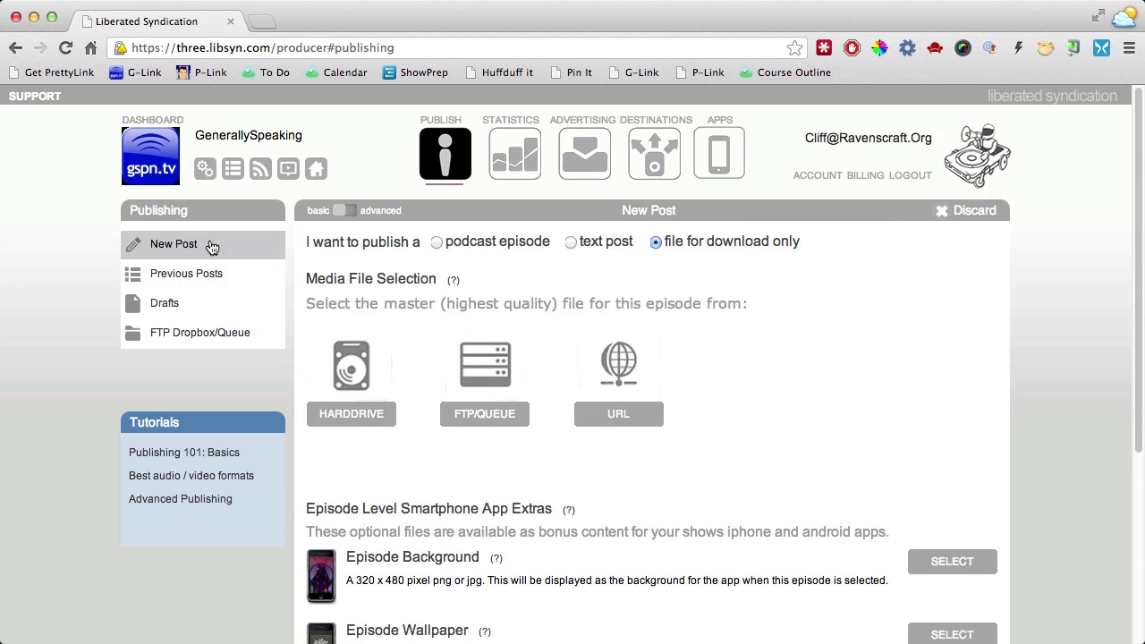
Add SampleFileTestOnly.mp3 from the Desktop folder on the hard drive as the post's master file.
left_click(656, 243)
left_click(354, 387)
left_click(352, 379)
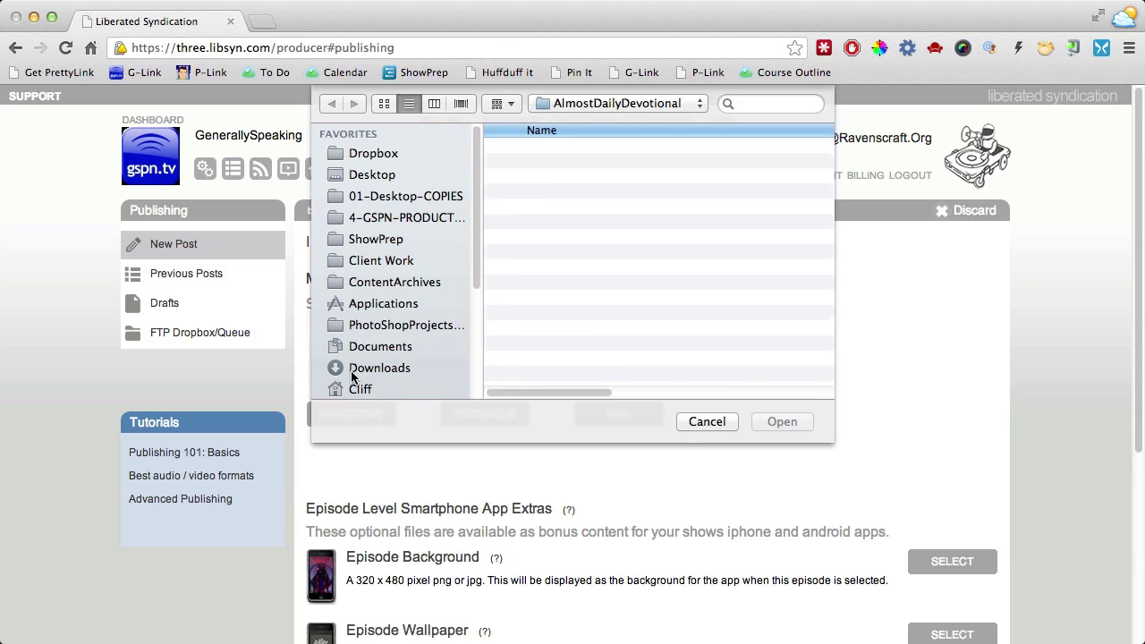
left_click(378, 175)
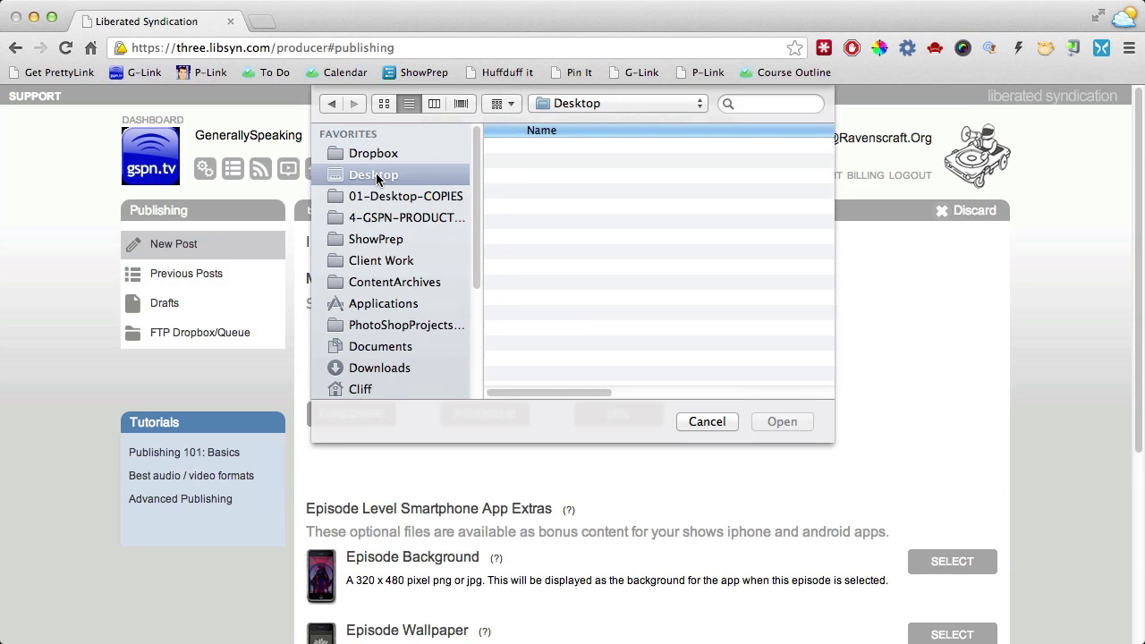
scroll(709, 300, "down", 3)
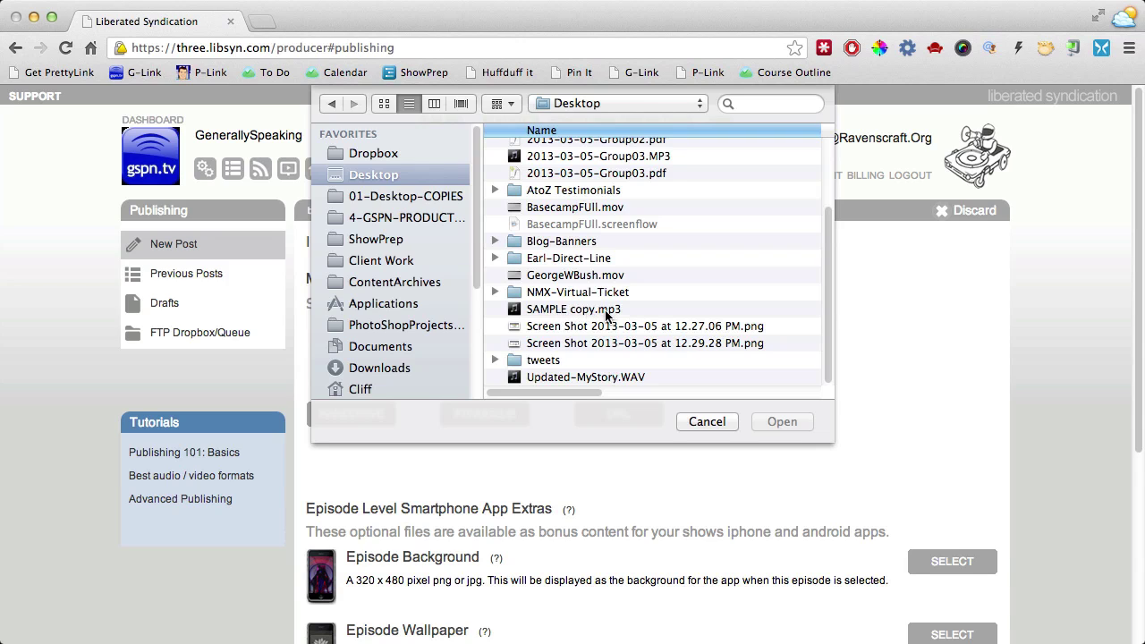
left_click(552, 311)
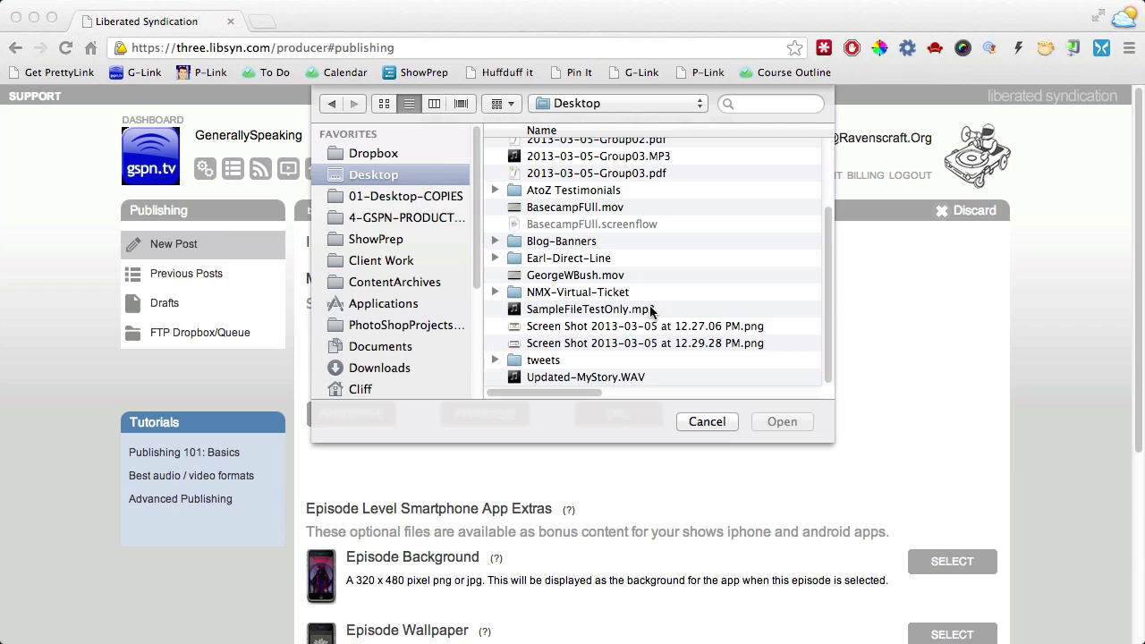
left_click(600, 312)
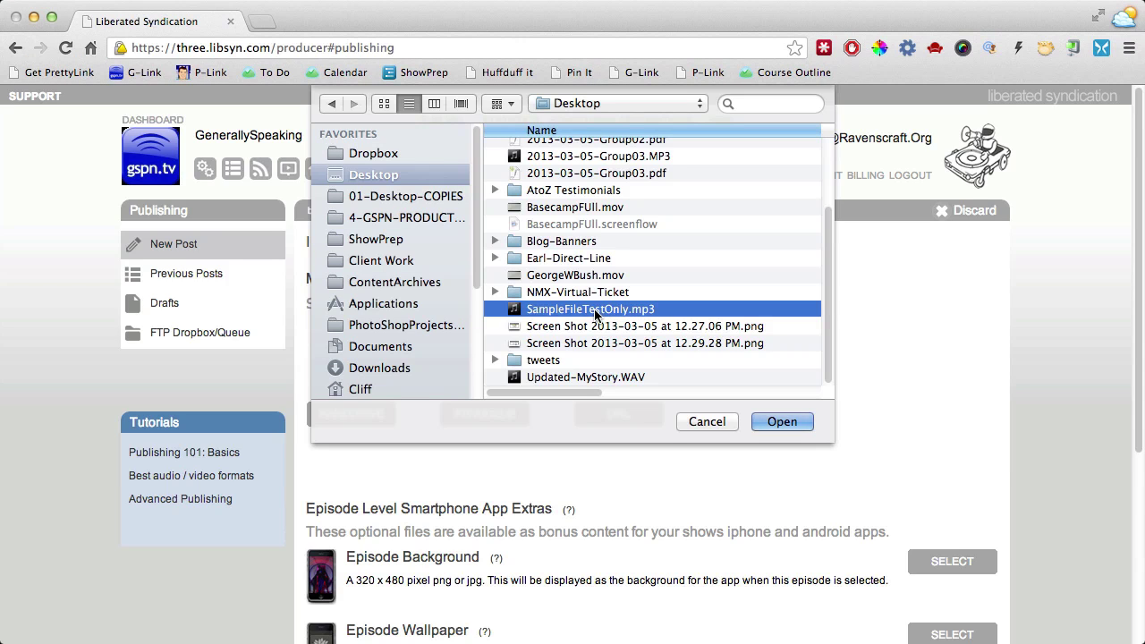
left_click(787, 421)
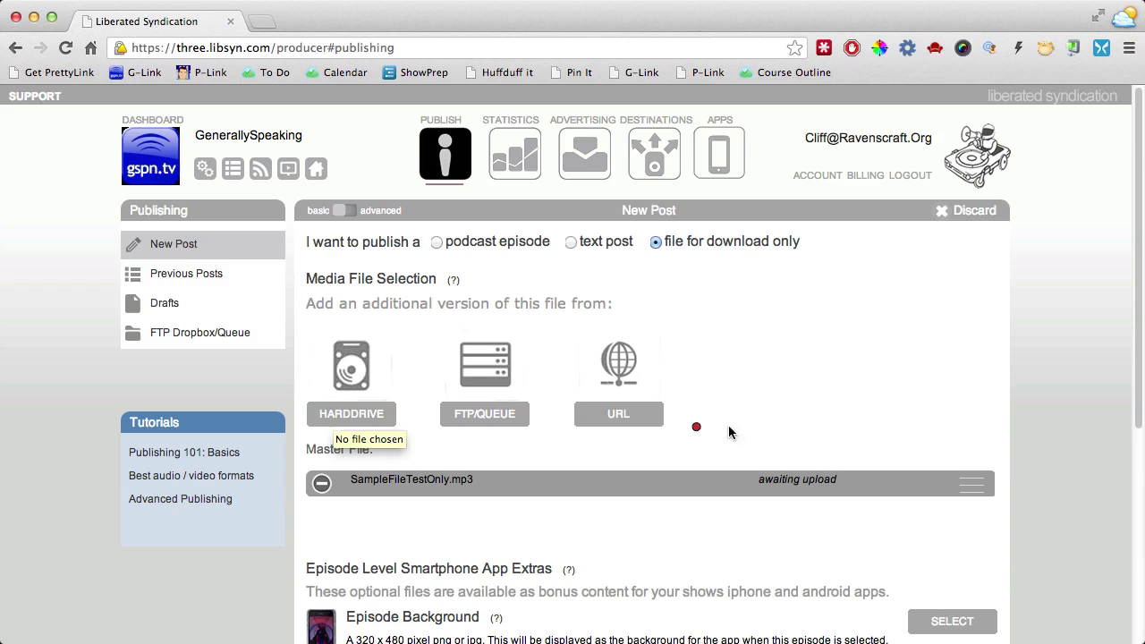
Review the optional smartphone app extras and publish the post with the SampleFileTestOnly.mp3 master file.
mouse_move(845, 434)
left_mouse_down()
mouse_move(289, 442)
mouse_move(736, 527)
mouse_move(1091, 469)
mouse_move(805, 462)
mouse_move(784, 442)
mouse_move(858, 471)
mouse_move(691, 455)
left_mouse_up()
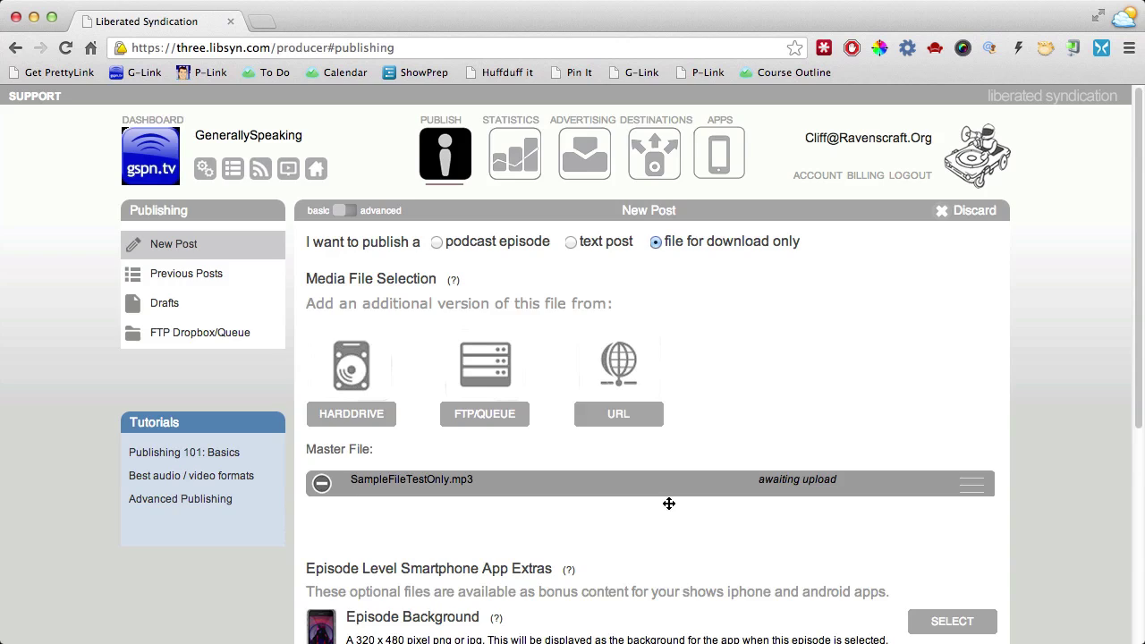
scroll(668, 504, "down", 8)
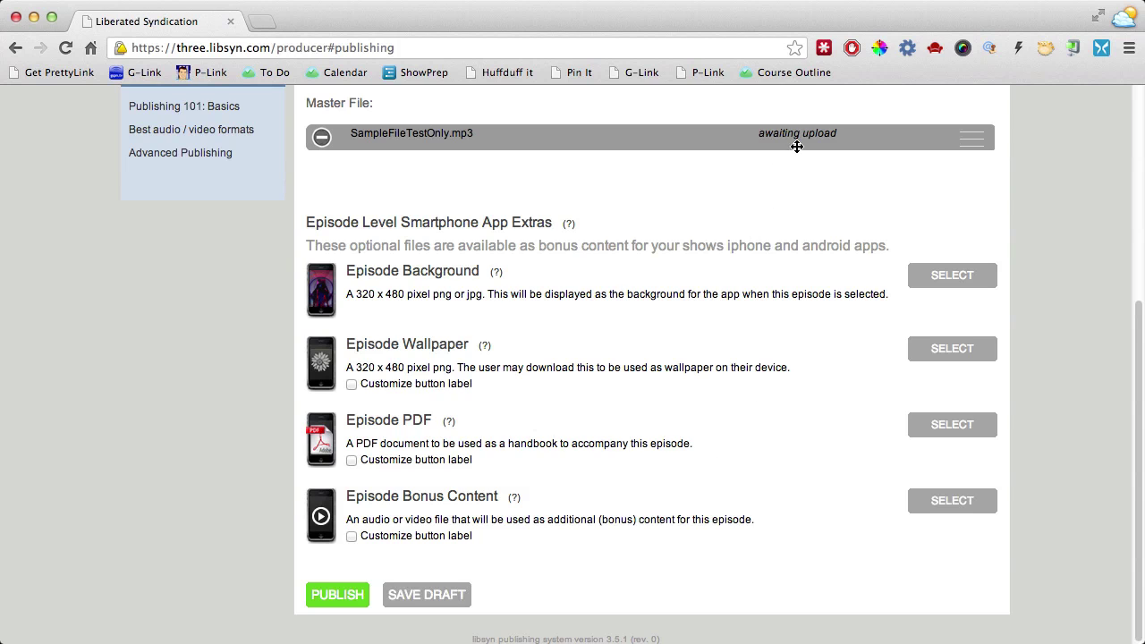
scroll(793, 170, "up", 5)
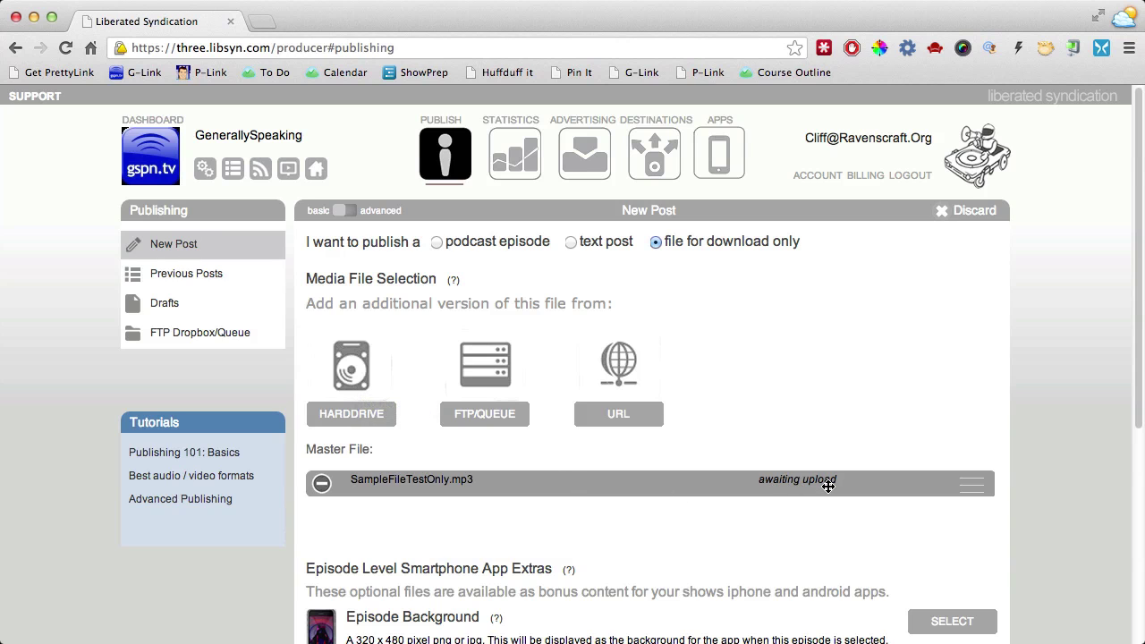
scroll(798, 486, "down", 5)
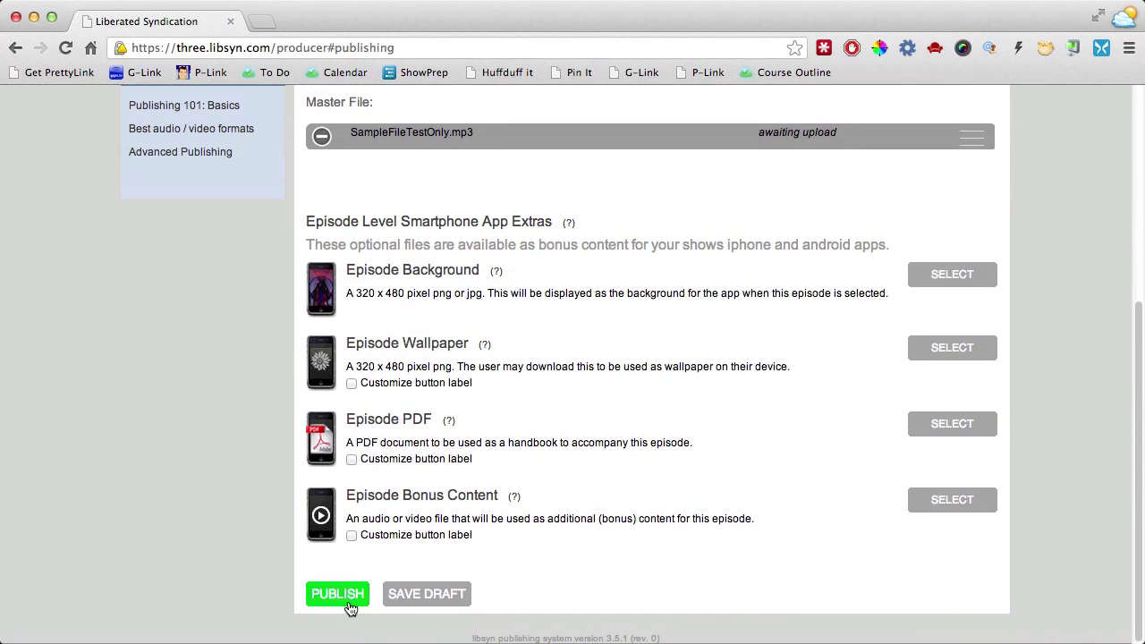
left_click(344, 595)
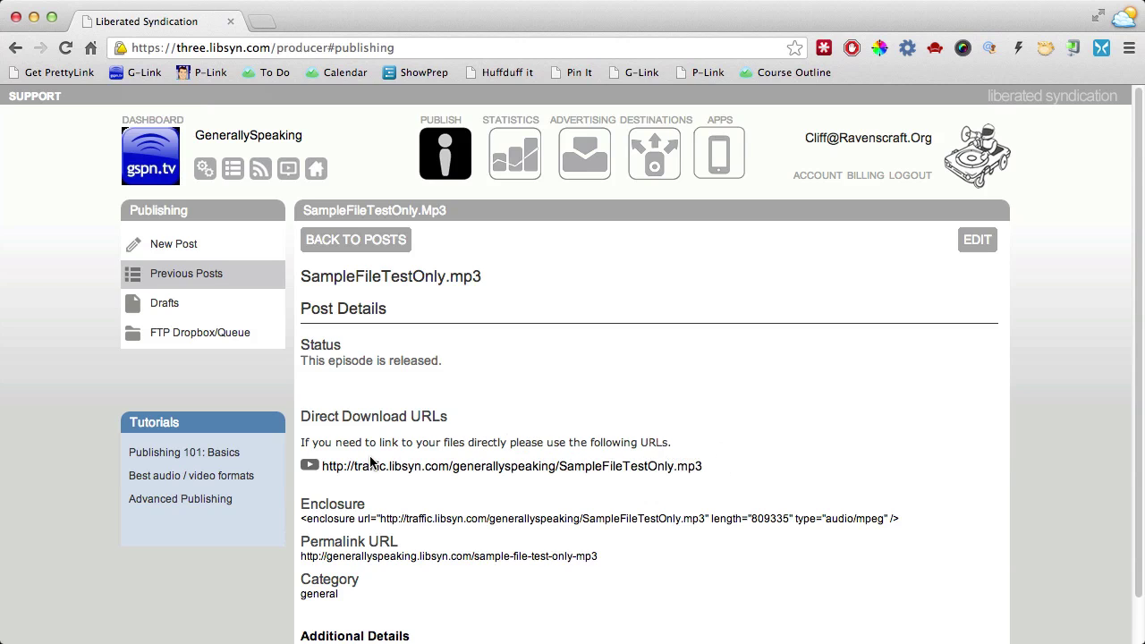
Copy the direct download URL of SampleFileTestOnly.mp3 from the post details and clear the text selection.
left_click_drag(708, 472, 320, 468)
right_click(599, 464)
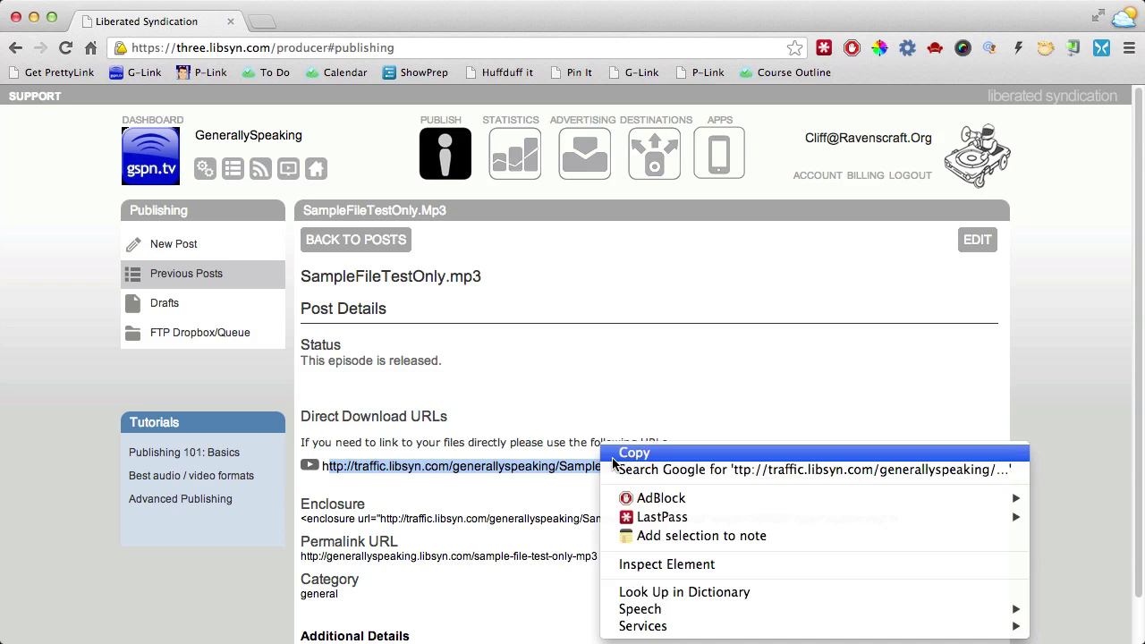
left_click(631, 450)
left_click(465, 466)
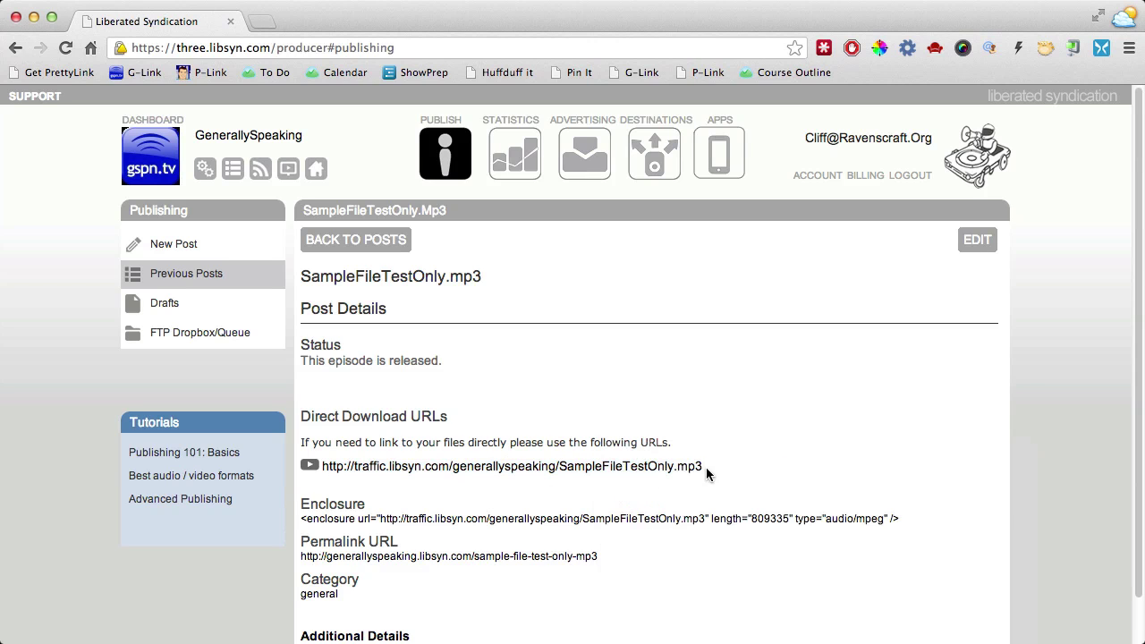
left_click_drag(712, 466, 320, 467)
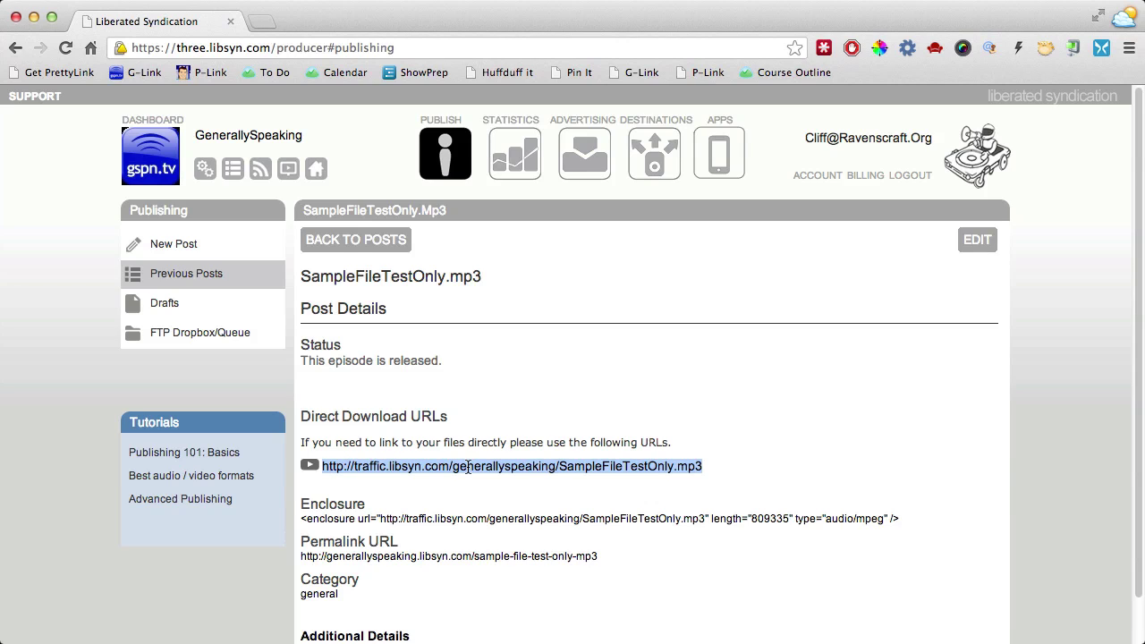
left_click(617, 362)
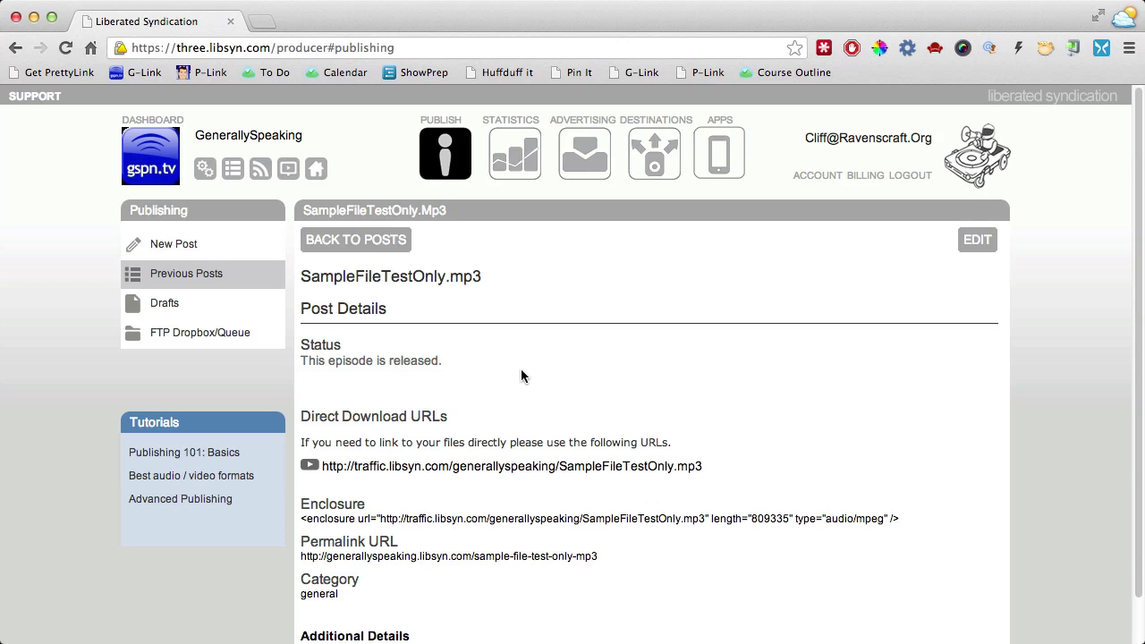
Return to the list of posts and show the links of the SampleFileTestOnly.mp3 post.
mouse_move(472, 221)
left_mouse_down()
mouse_move(281, 234)
mouse_move(463, 262)
mouse_move(423, 198)
left_mouse_up()
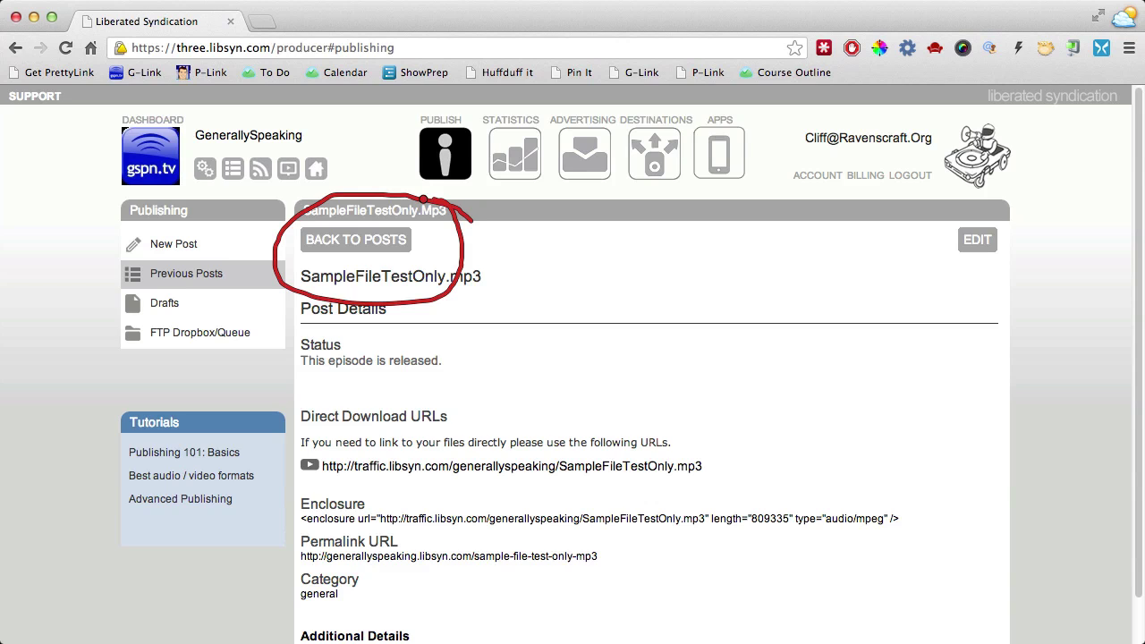
left_click(400, 239)
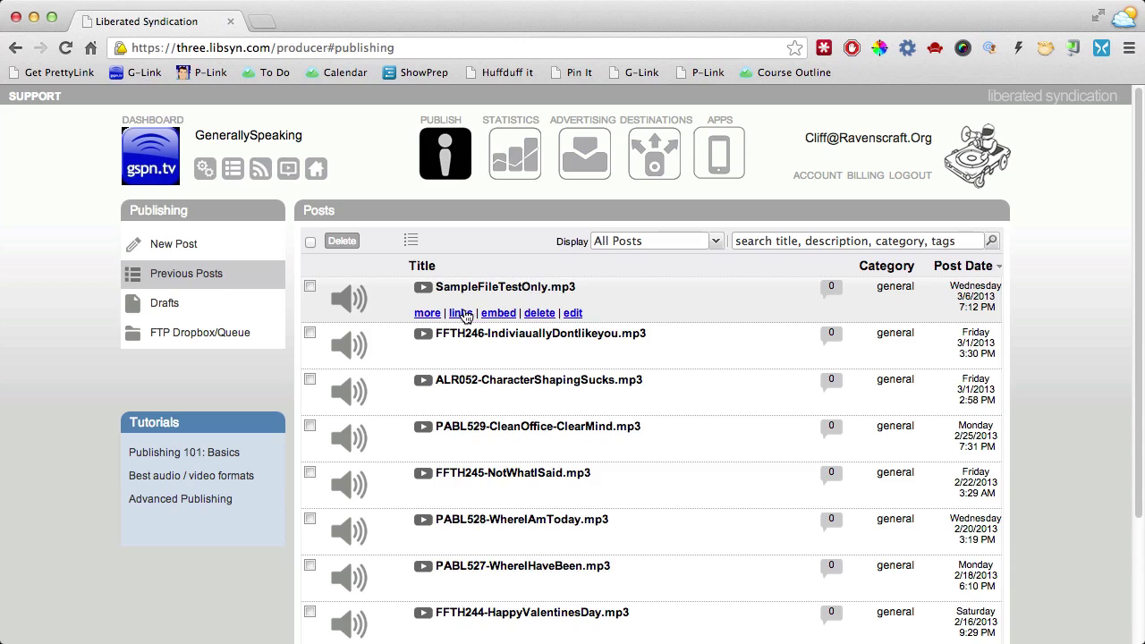
left_click(461, 315)
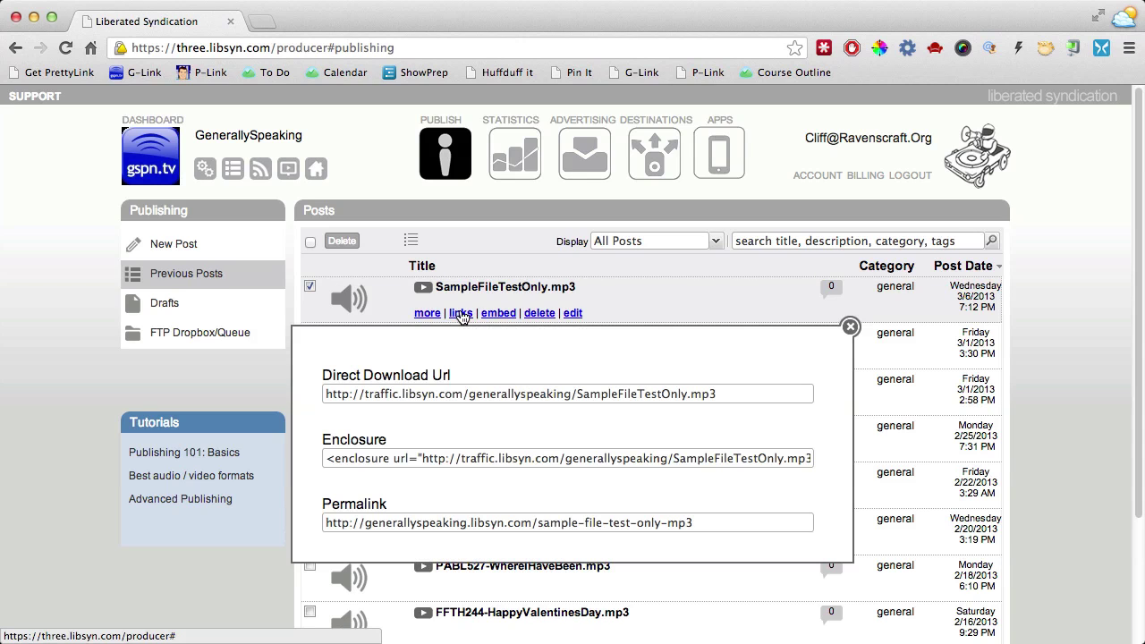
Copy the full Direct Download Url of SampleFileTestOnly.mp3 from the post's links.
left_click_drag(768, 400, 324, 387)
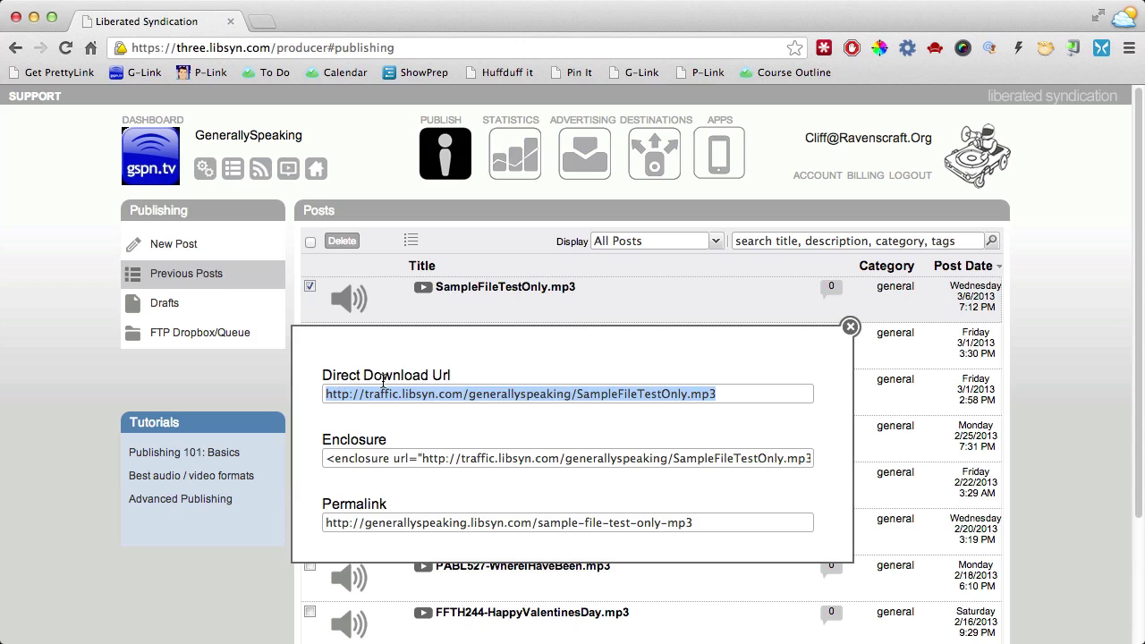
left_click(768, 397)
left_click(762, 390)
left_click(751, 390)
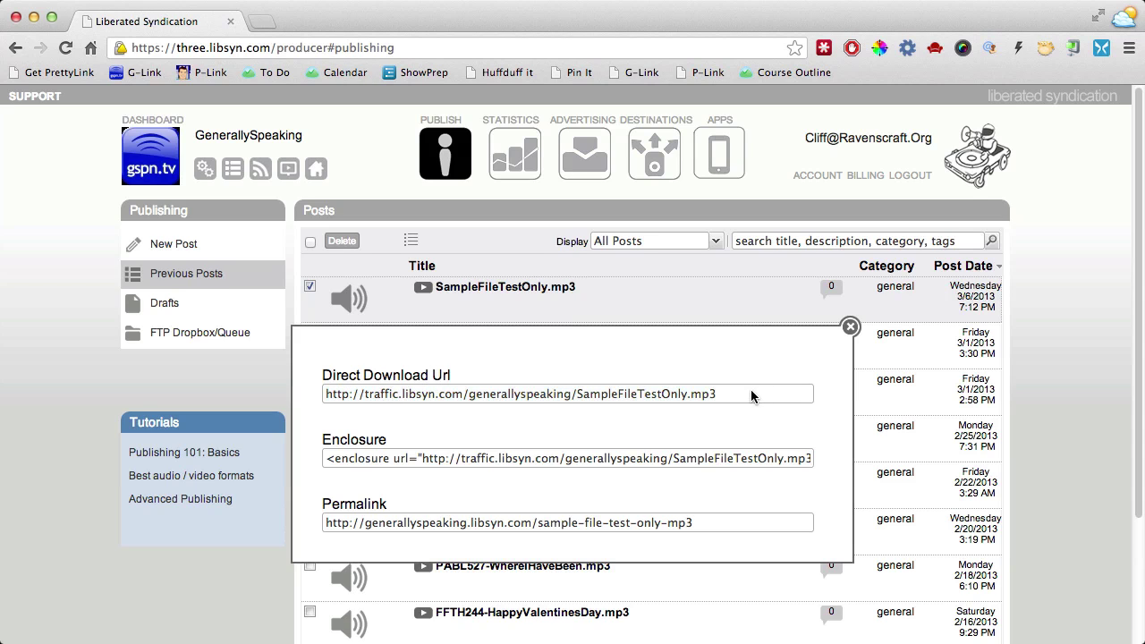
left_click_drag(717, 394, 324, 395)
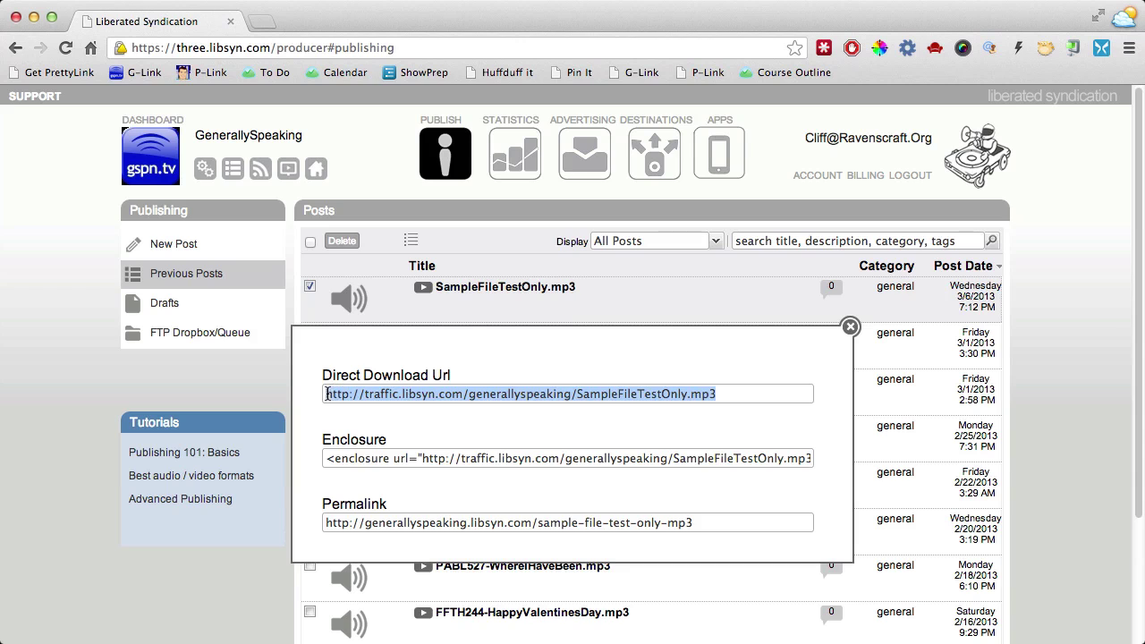
right_click(361, 396)
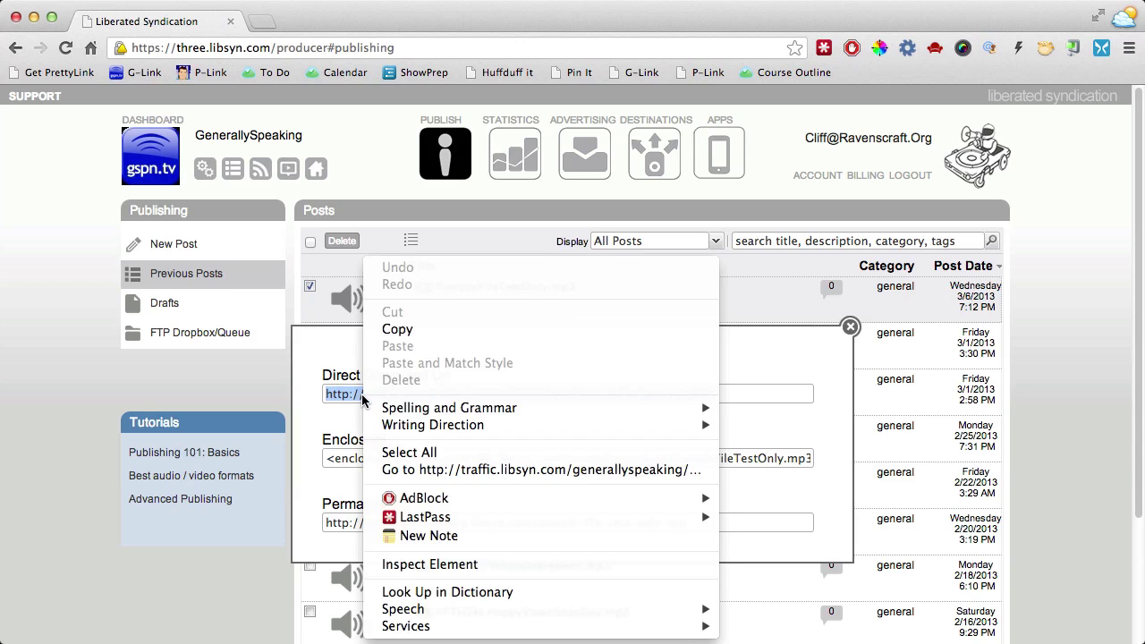
left_click(398, 330)
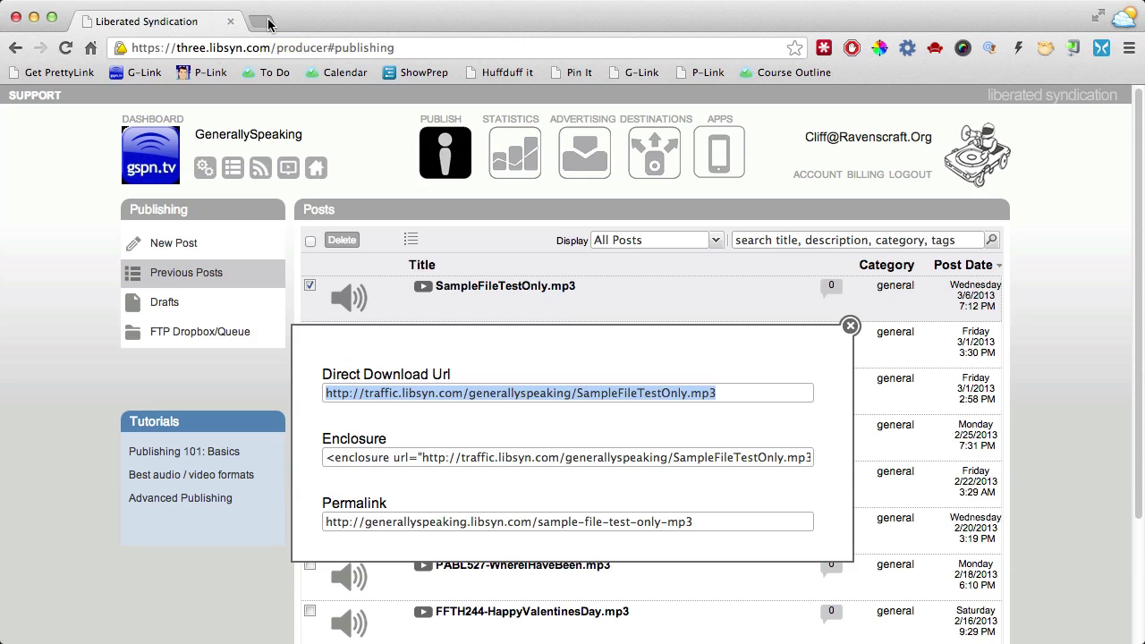
Test the copied download URL in a new browser tab, and close both that tab and the post's links pop-up.
left_click(269, 24)
key("ctrl+v")
key("Return")
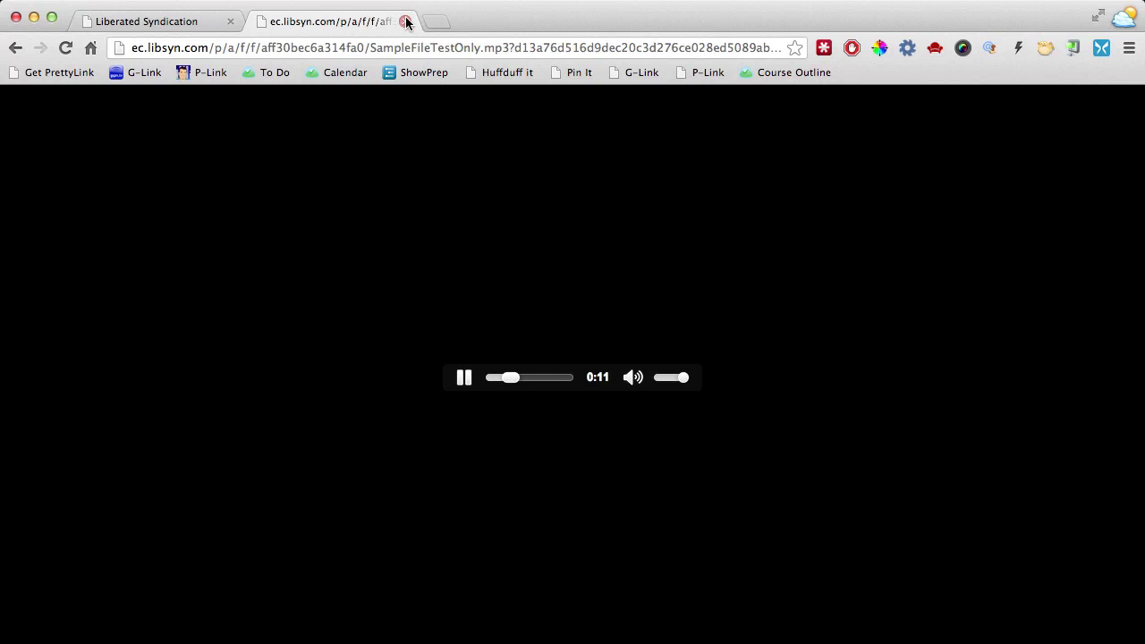
left_click(406, 21)
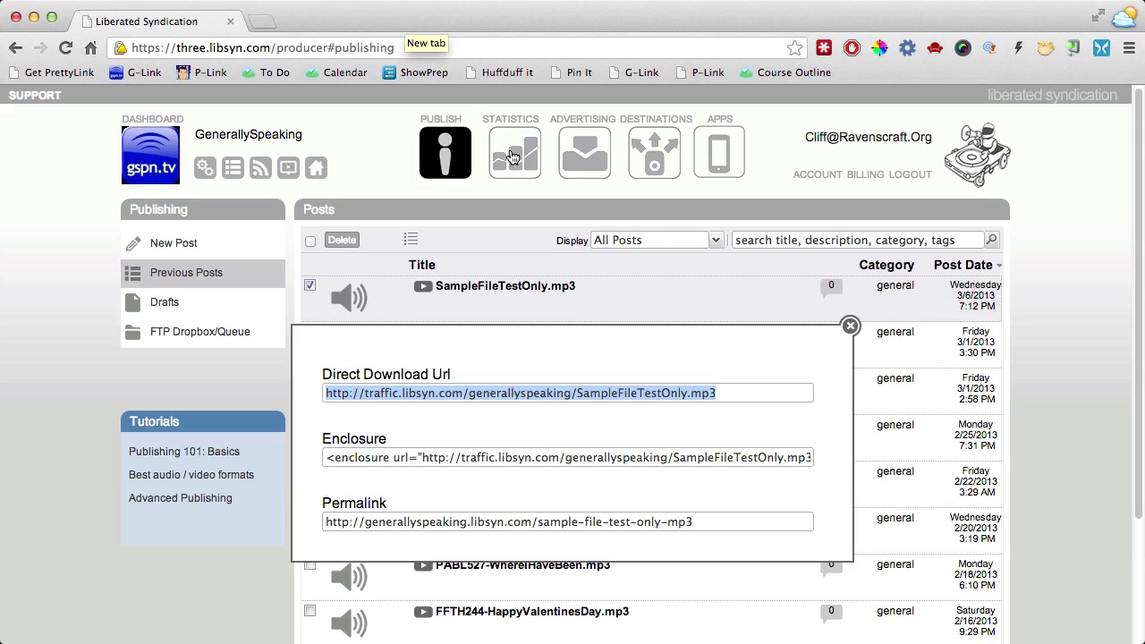
left_click(735, 403)
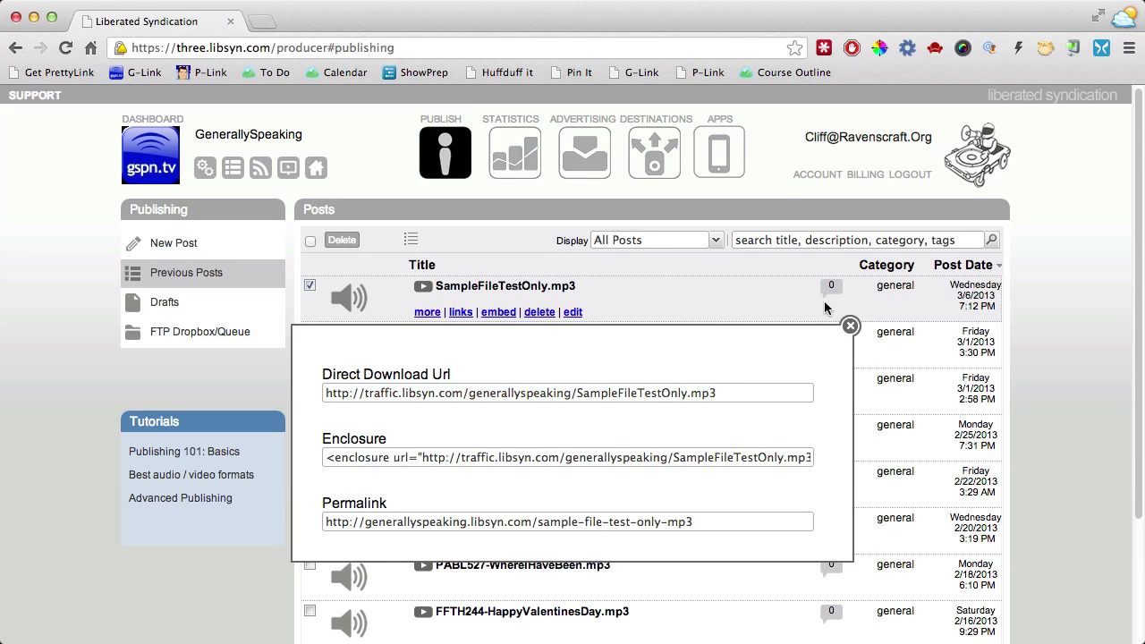
left_click(850, 328)
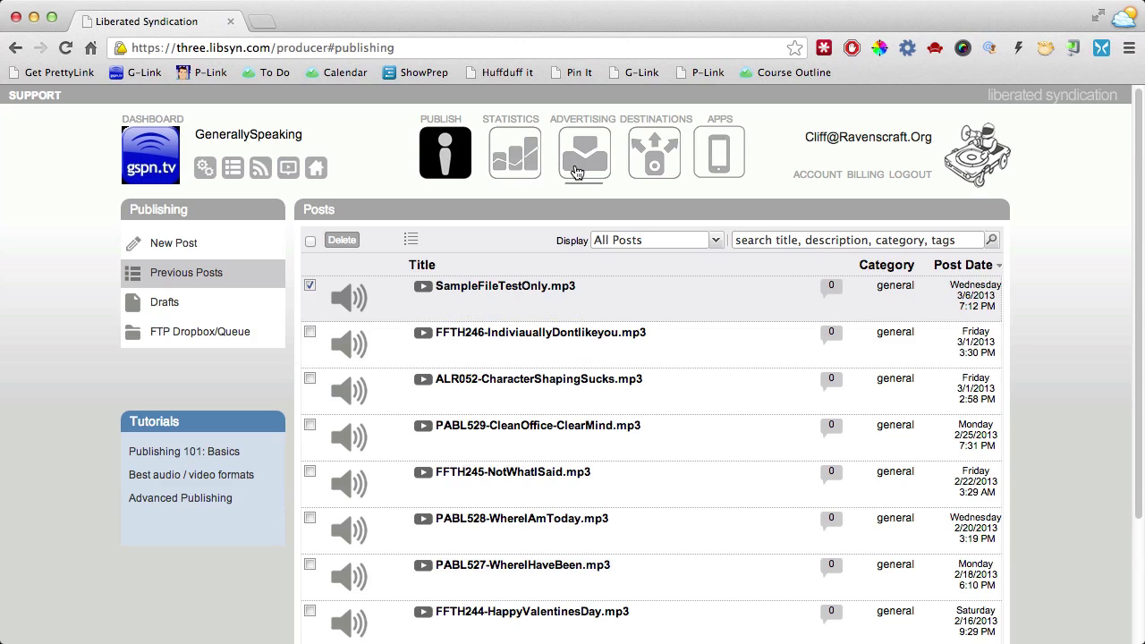
Open the statistics for GenerallySpeaking and examine the downloads by period, the downloads graph and the per-episode table.
left_click(521, 146)
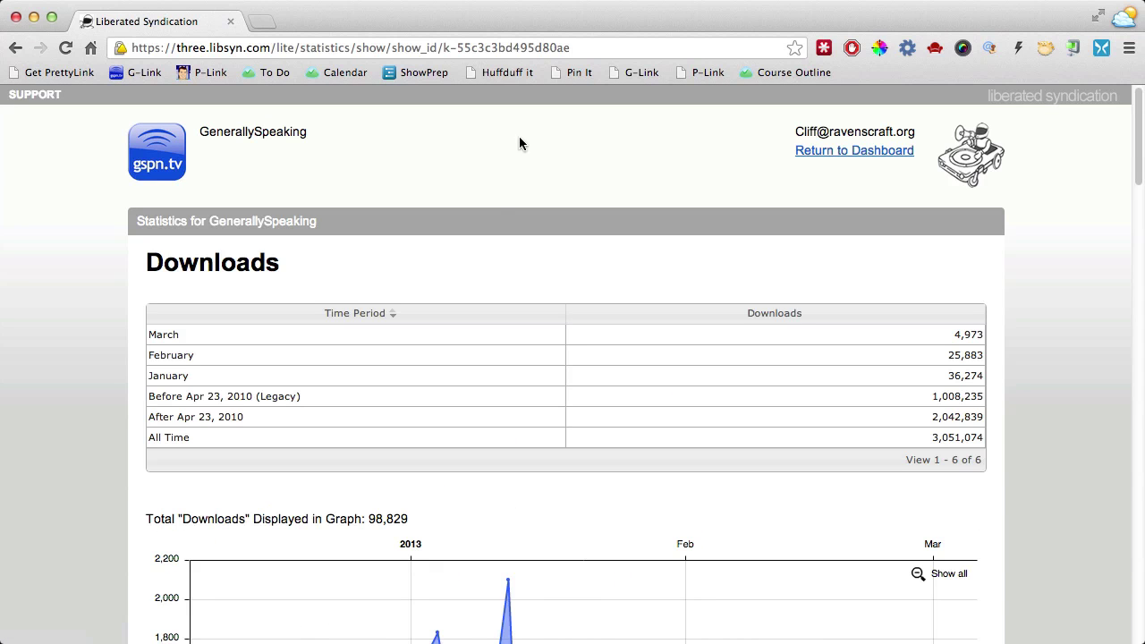
scroll(514, 503, "down", 3)
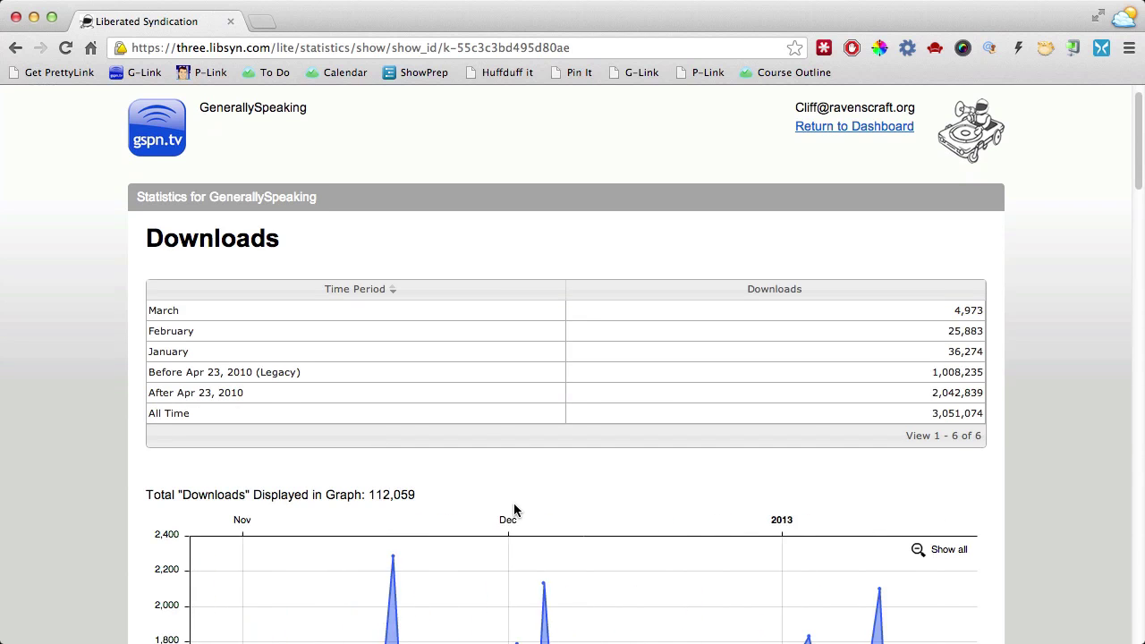
scroll(1038, 537, "down", 15)
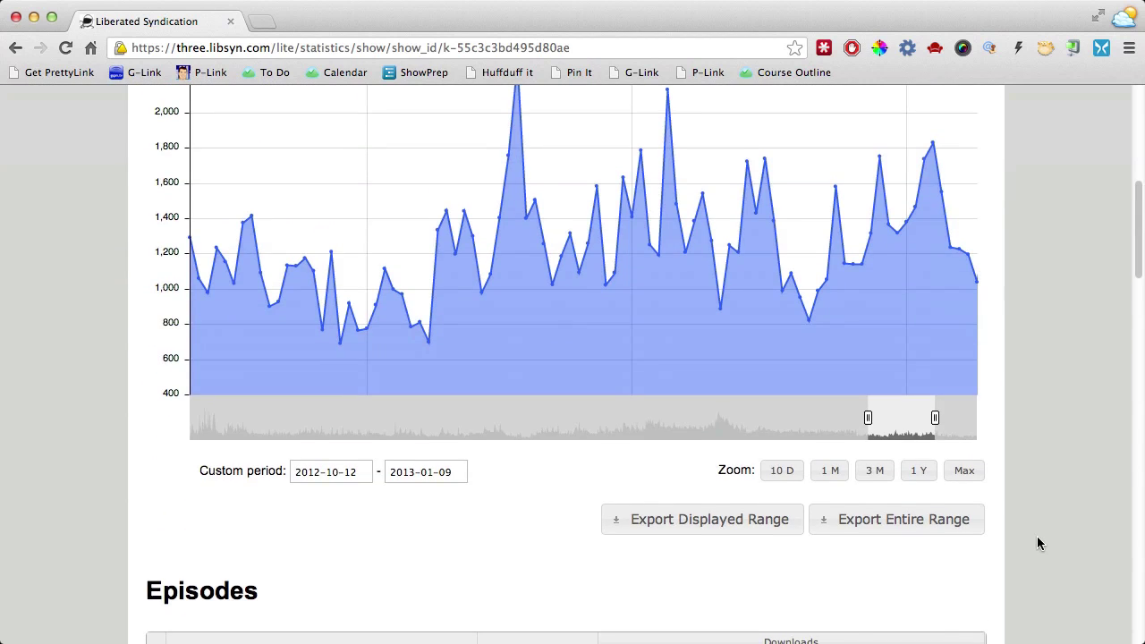
scroll(1037, 536, "down", 2)
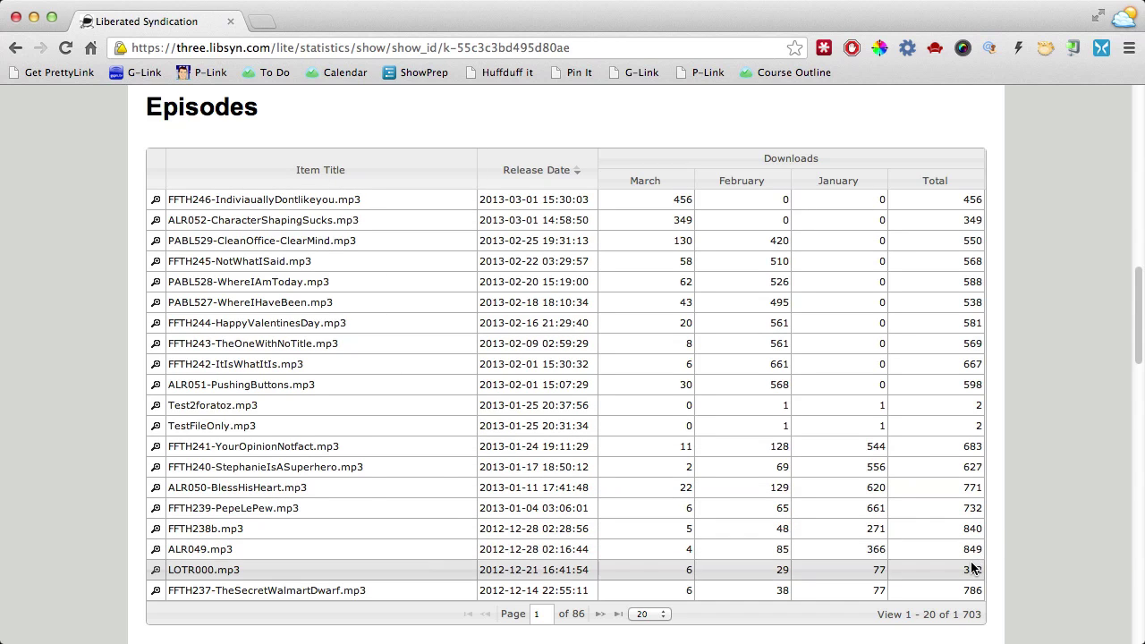
scroll(957, 269, "up", 1)
scroll(959, 273, "up", 1)
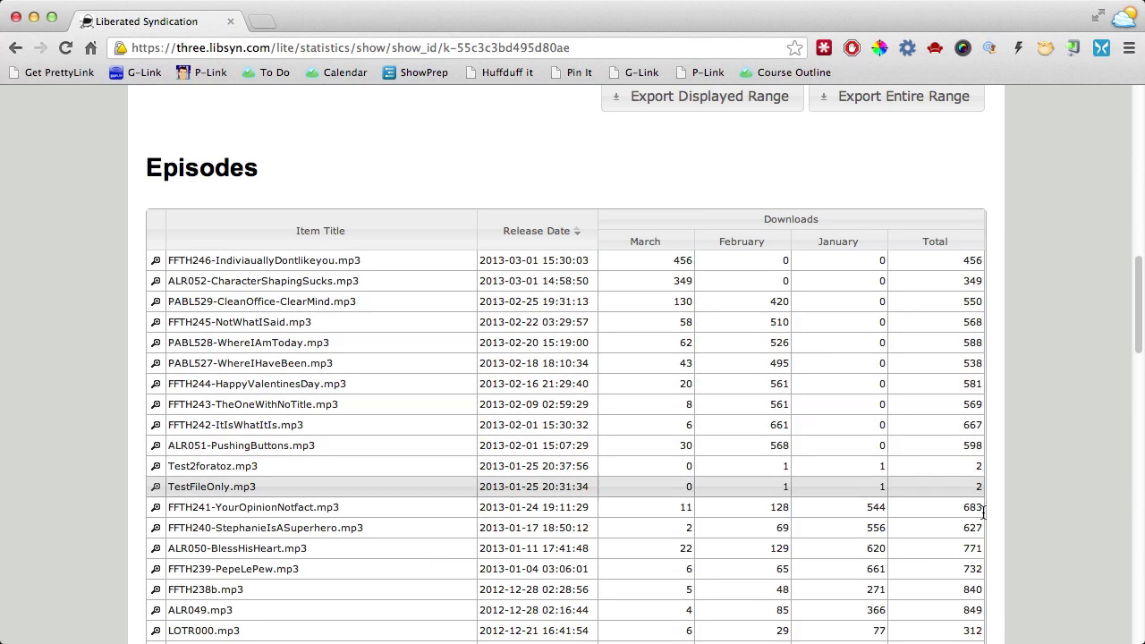
scroll(980, 608, "down", 5)
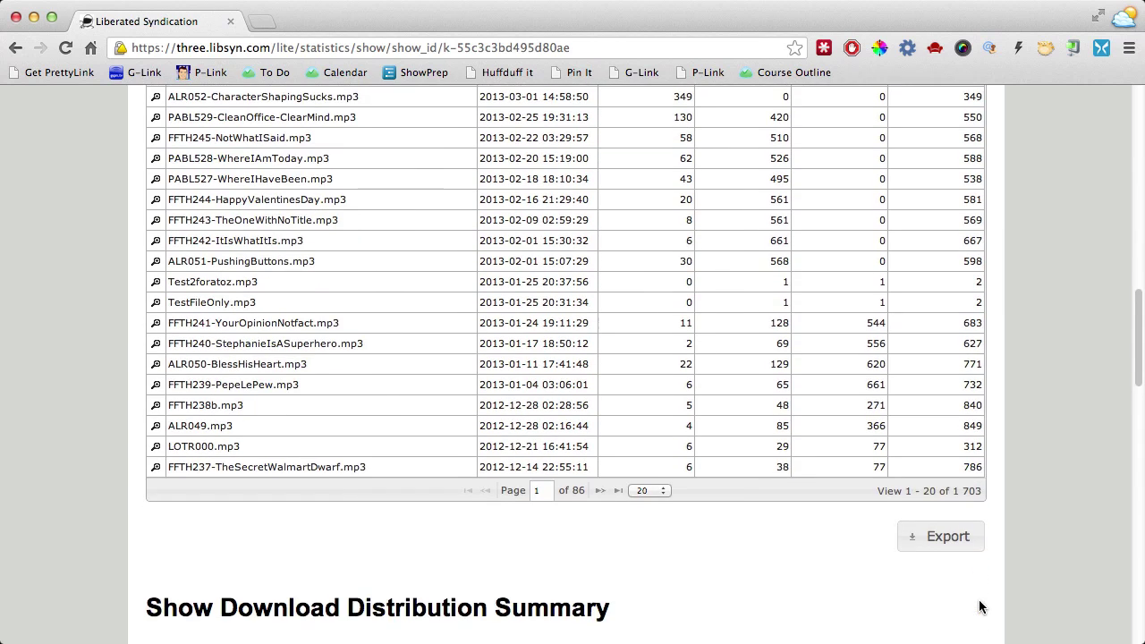
scroll(979, 606, "up", 5)
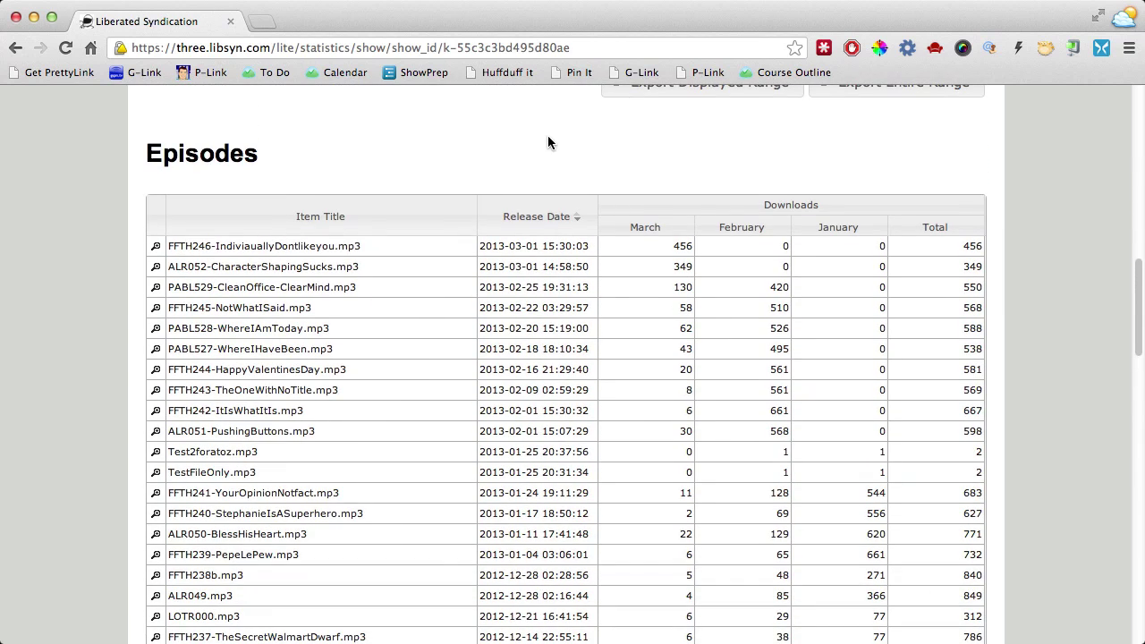
scroll(549, 141, "up", 3)
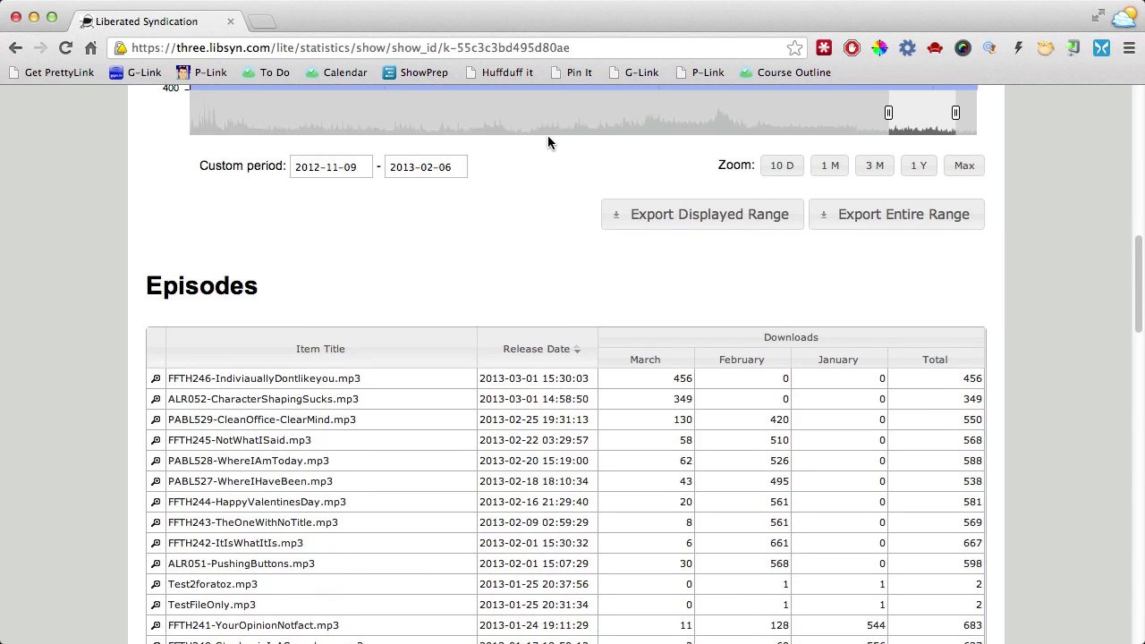
Examine the monthly and total download figures for each file in the show's Episodes table.
scroll(607, 305, "up", 3)
scroll(361, 309, "down", 5)
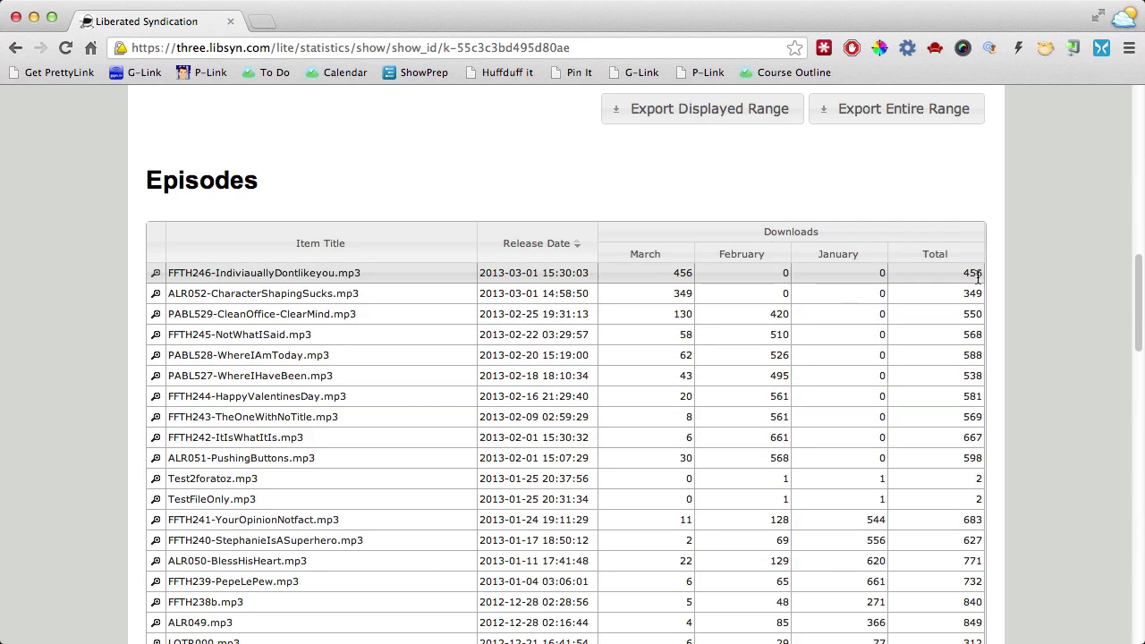
scroll(974, 590, "down", 5)
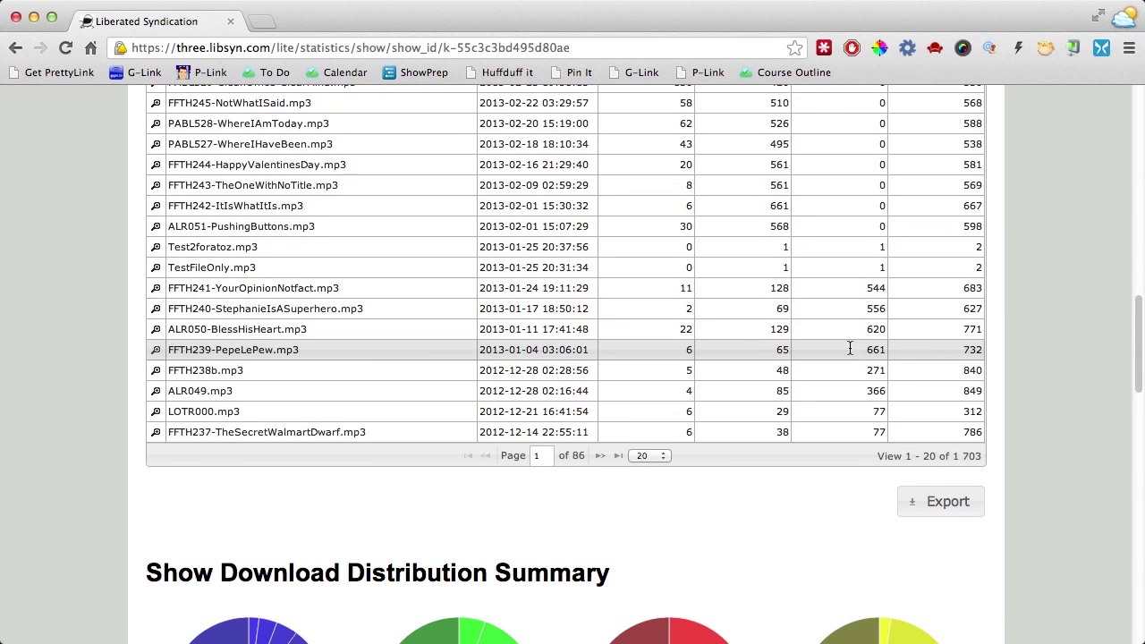
scroll(1064, 340, "up", 11)
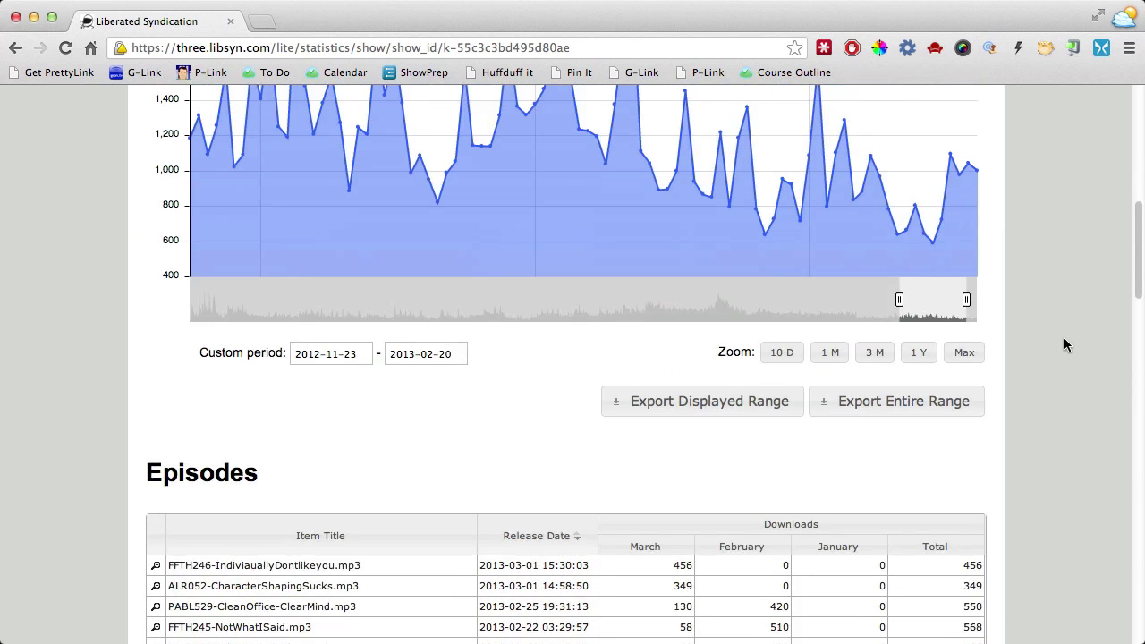
scroll(1064, 344, "down", 5)
scroll(1063, 344, "down", 4)
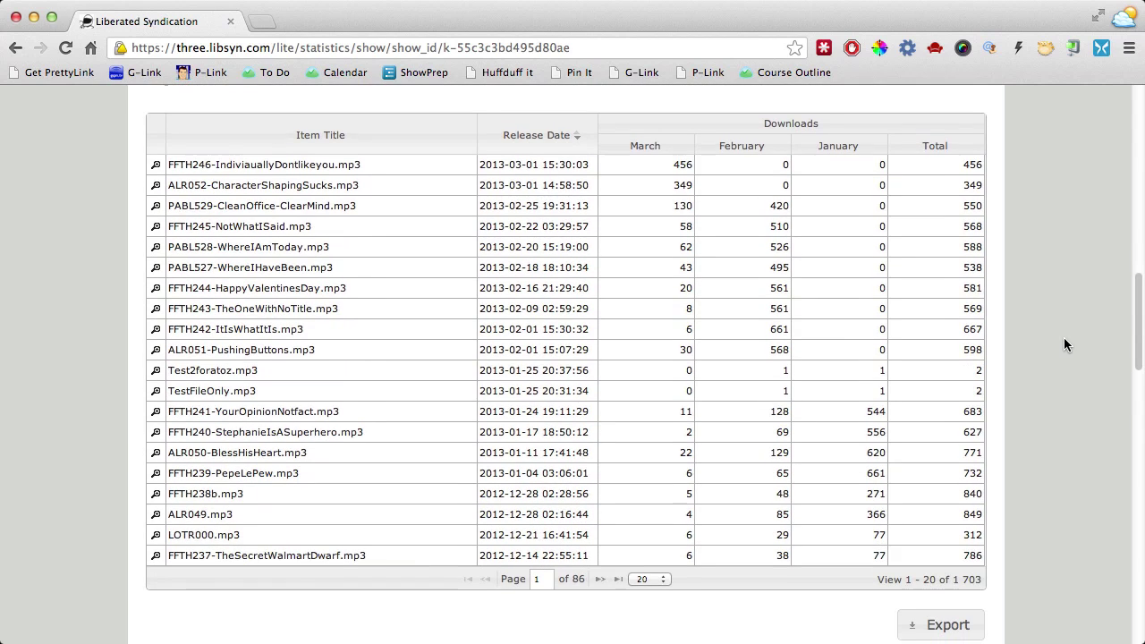
scroll(1064, 344, "down", 1)
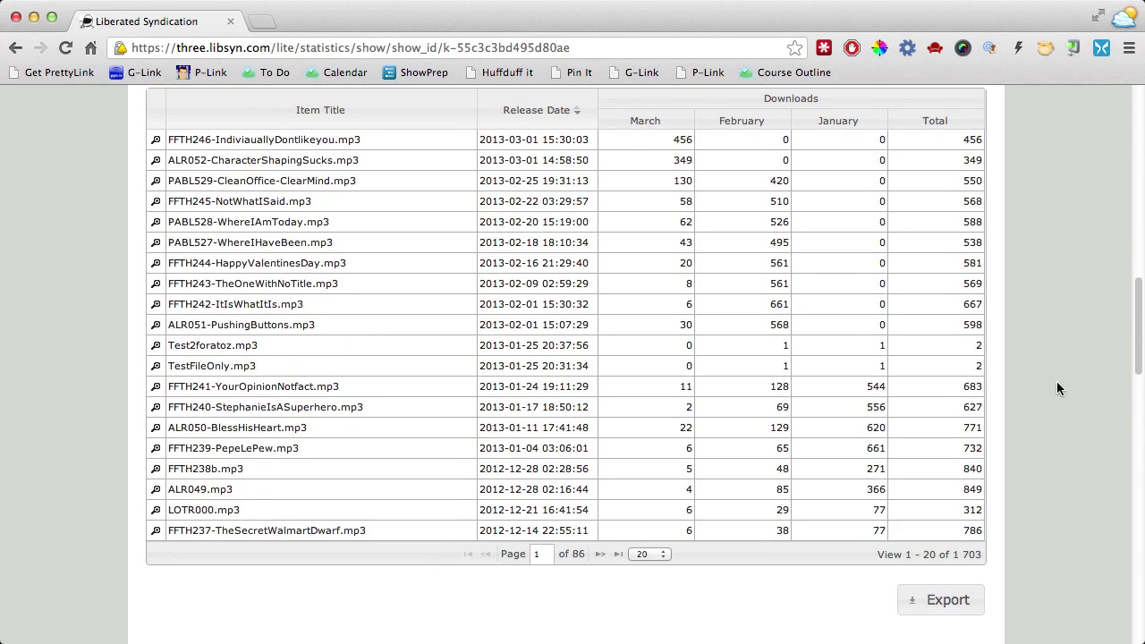
Open the statistics of the ALR049.mp3 episode and examine its downloads by time period and downloads graph.
left_click(189, 484)
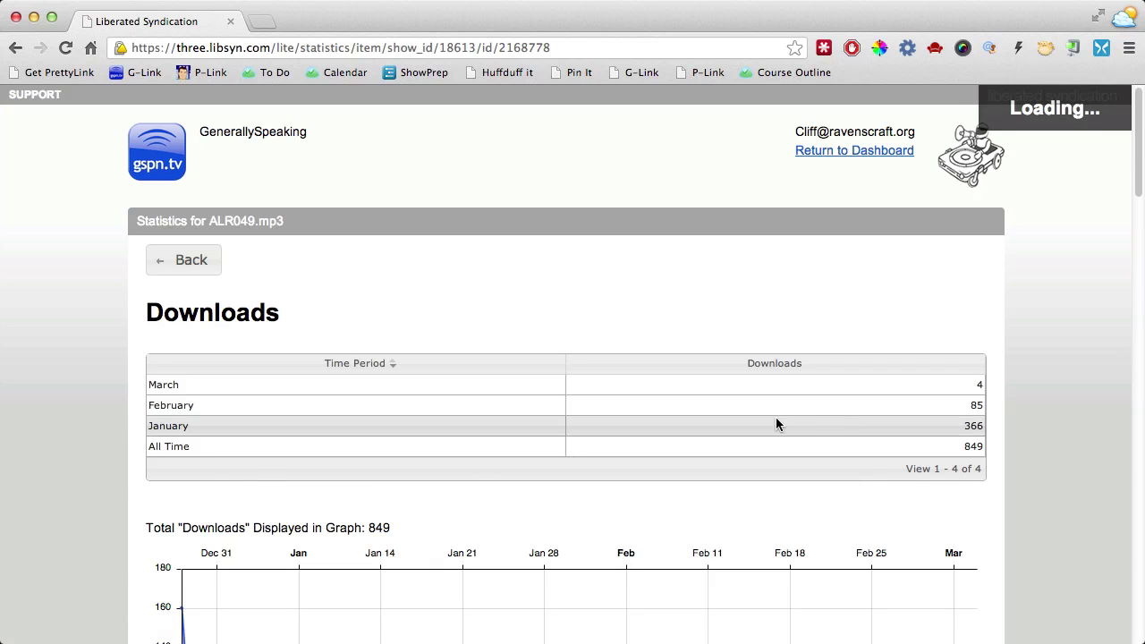
scroll(1050, 397, "down", 5)
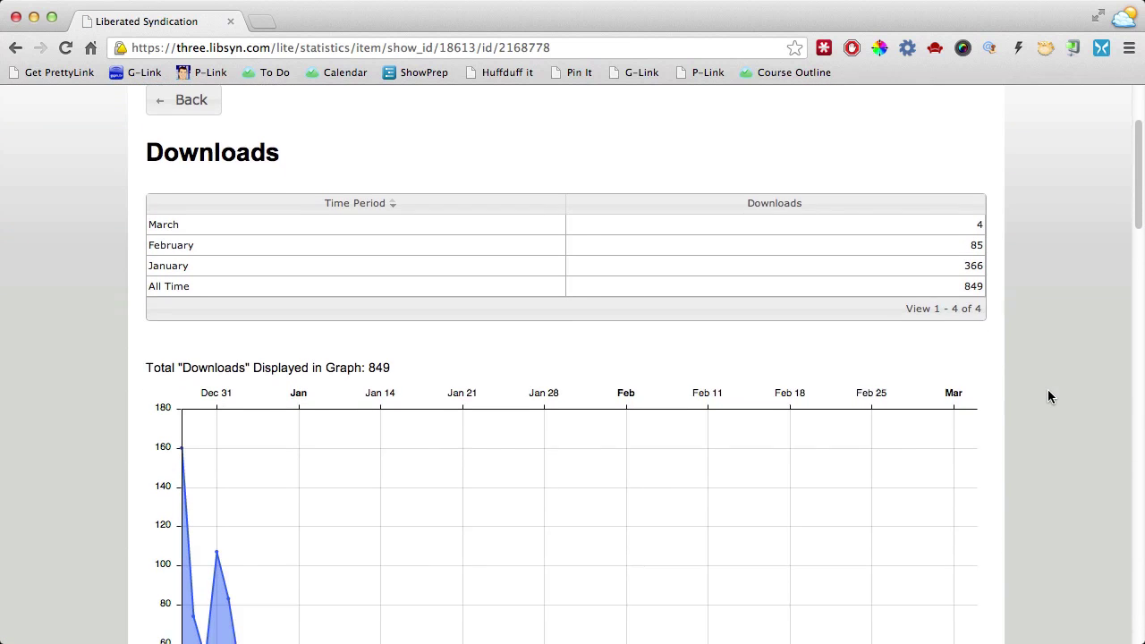
scroll(1049, 396, "down", 3)
scroll(1049, 396, "up", 5)
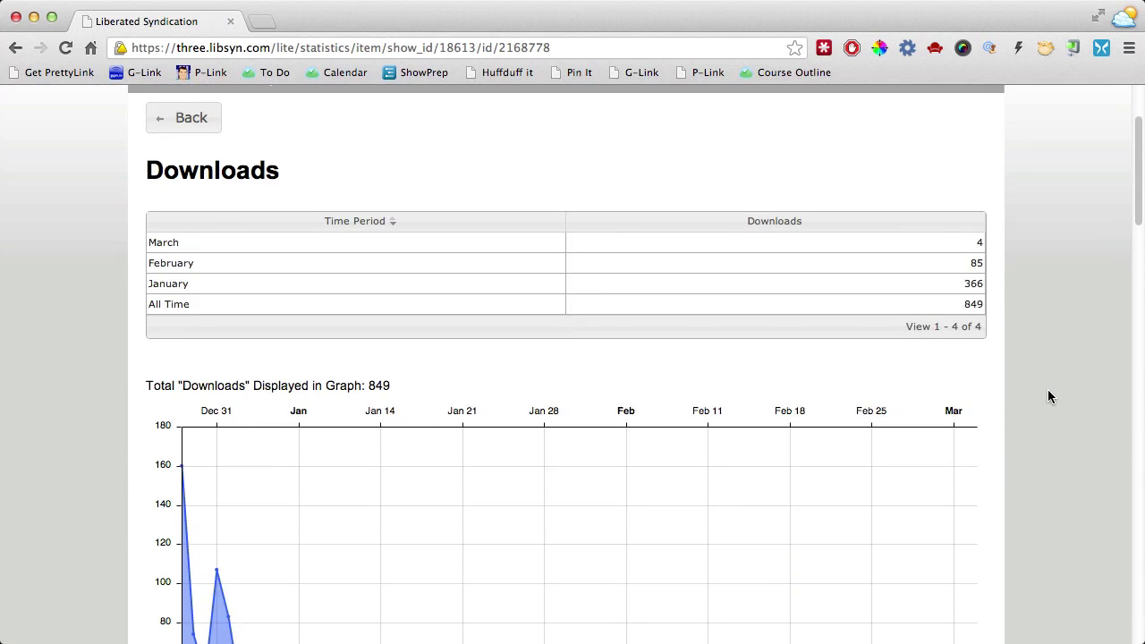
Examine the Item Download Distribution Summary charts for ALR049.mp3 and its table of downloads by country.
scroll(1050, 397, "down", 6)
scroll(1050, 397, "down", 15)
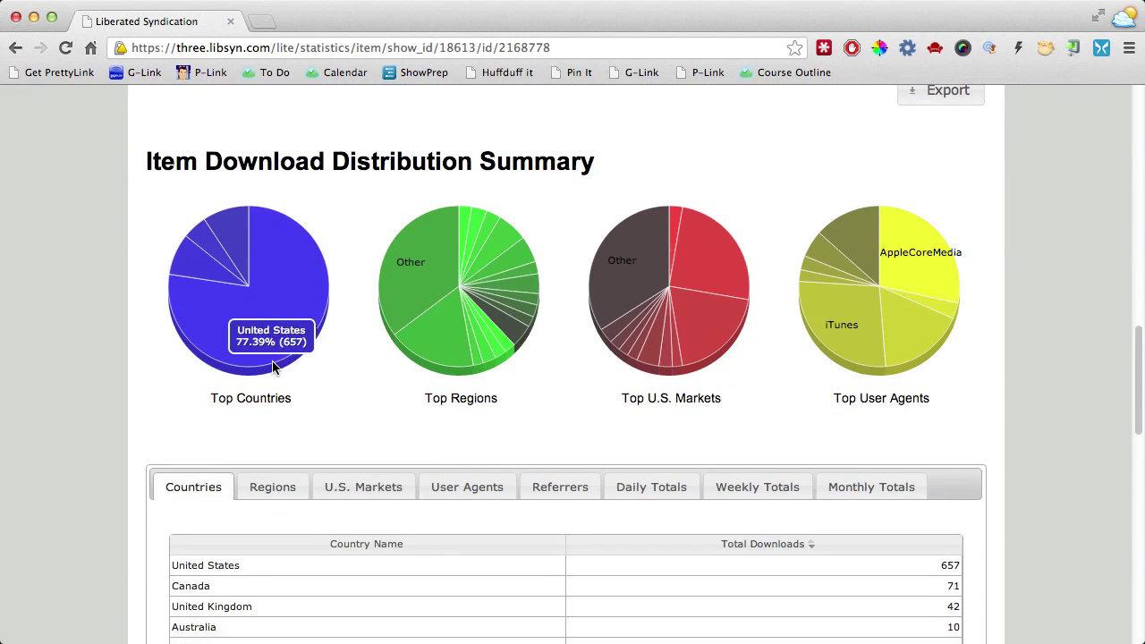
mouse_move(467, 340)
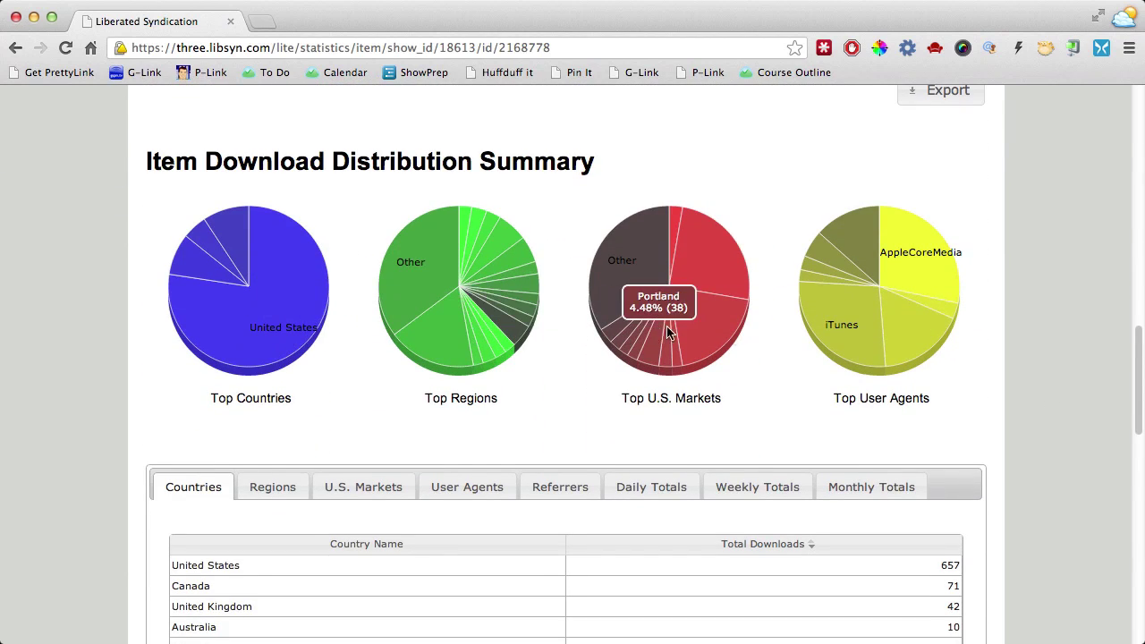
scroll(884, 329, "down", 3)
scroll(884, 333, "down", 4)
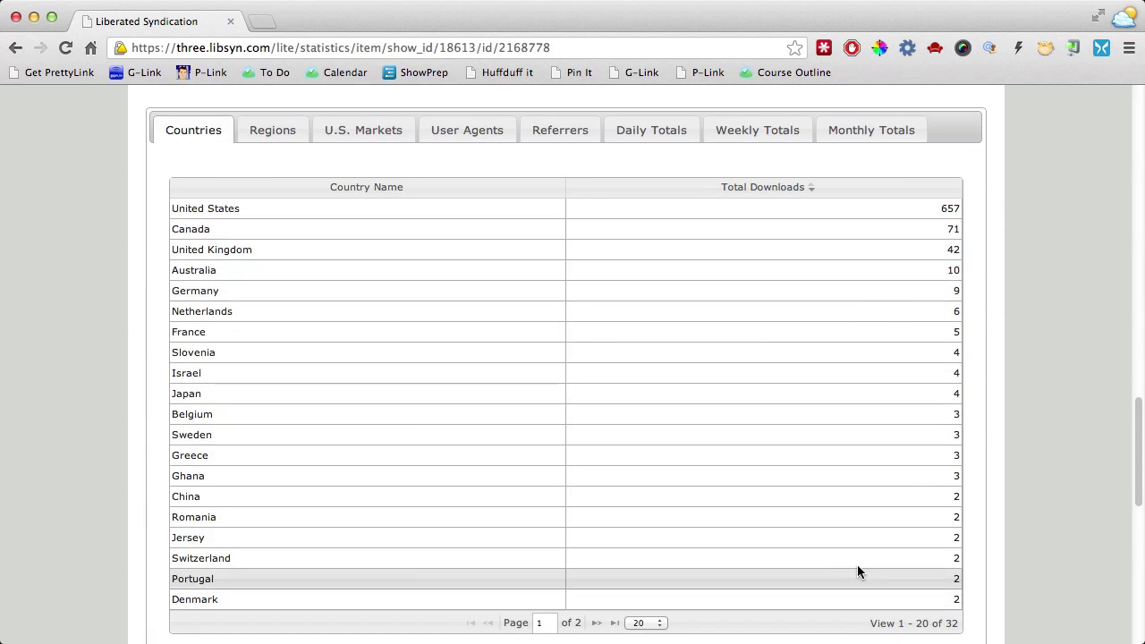
View the episode's download breakdowns by referrer, daily totals, weekly totals, monthly totals and user agents.
left_click(561, 135)
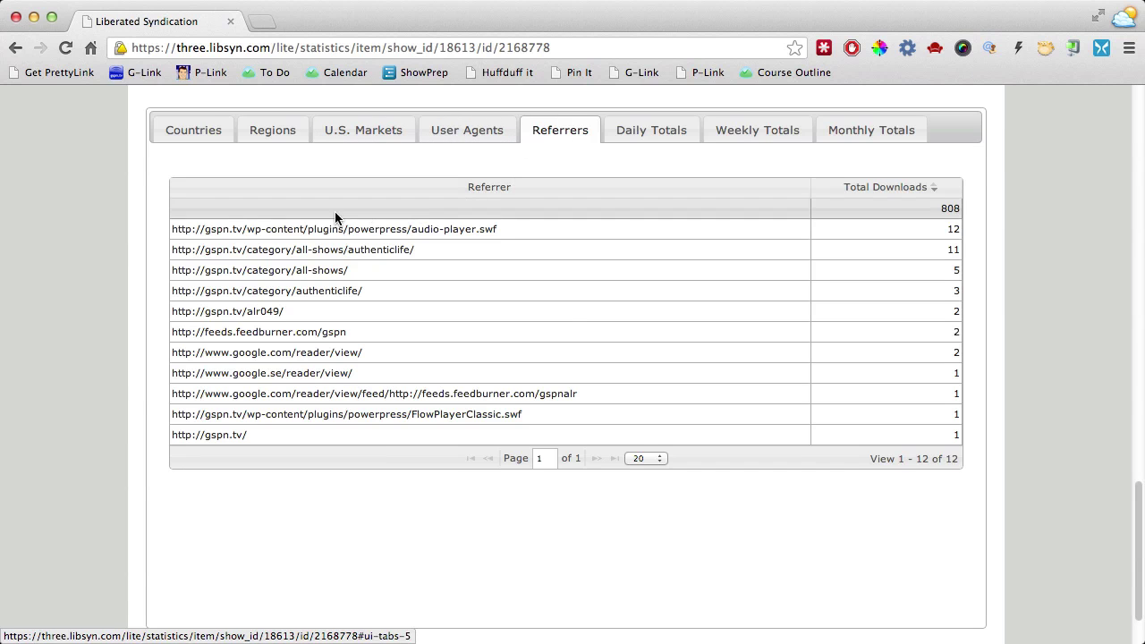
left_click(680, 135)
left_click(754, 128)
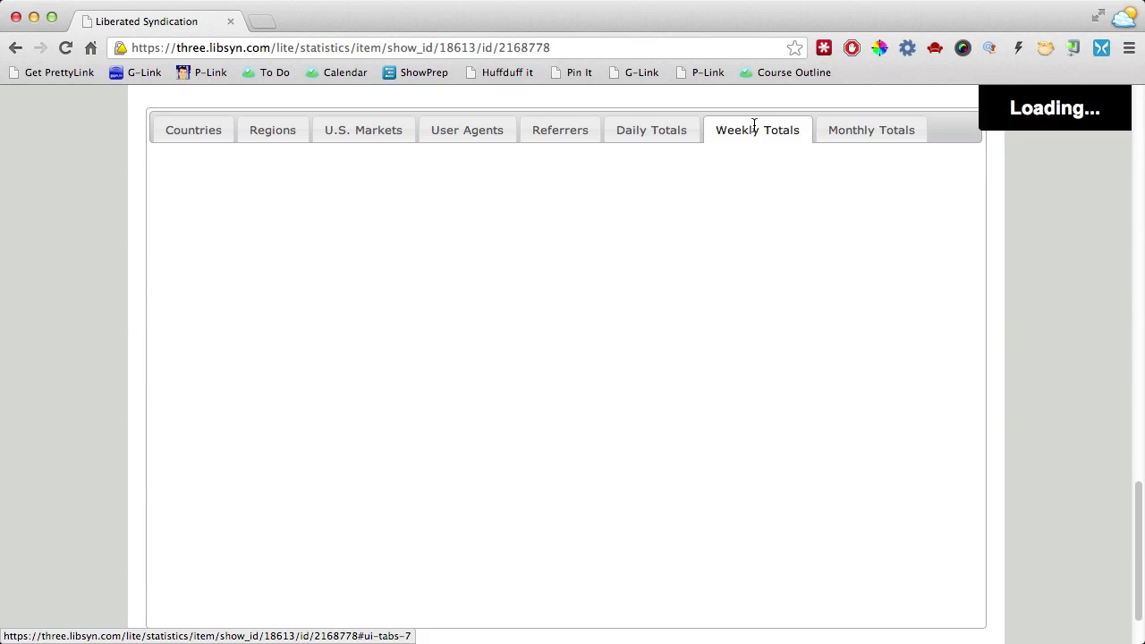
left_click(837, 130)
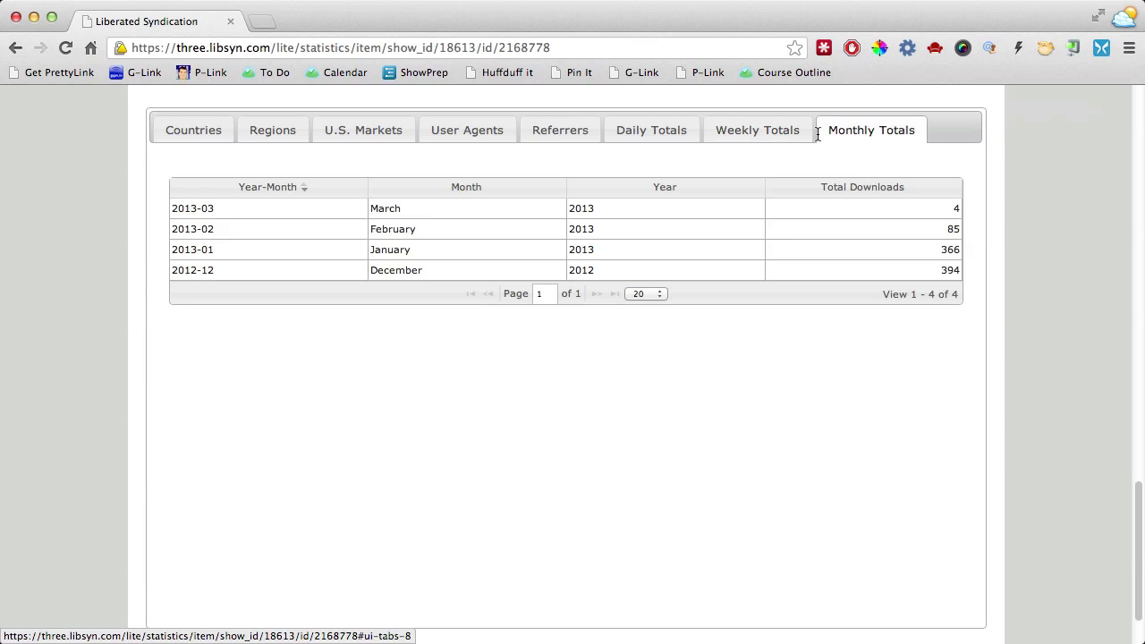
left_click(435, 136)
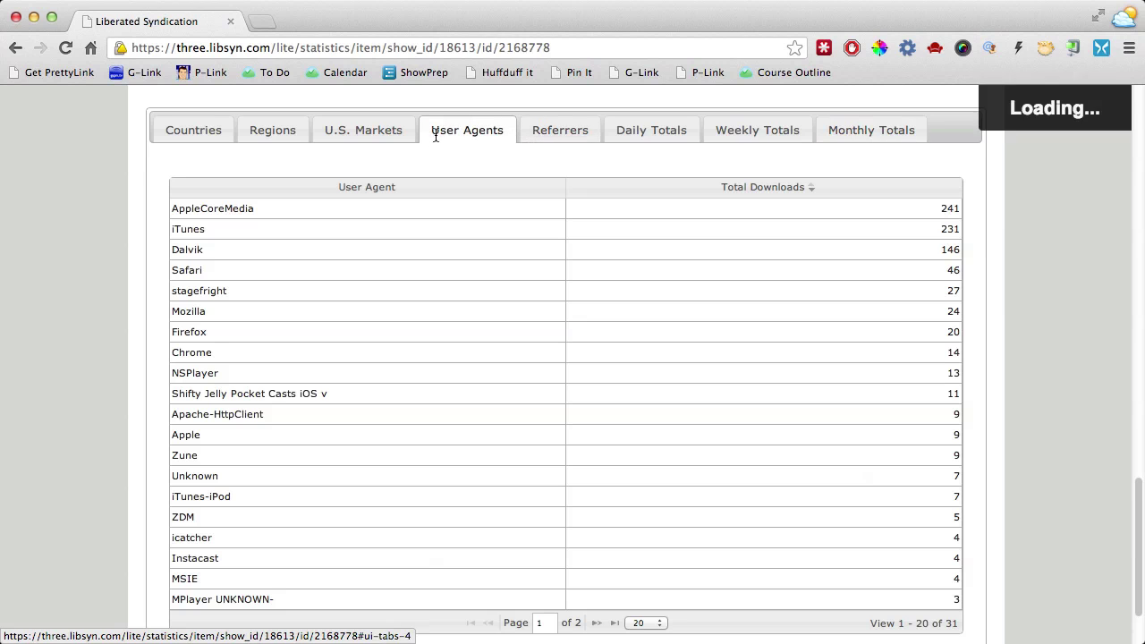